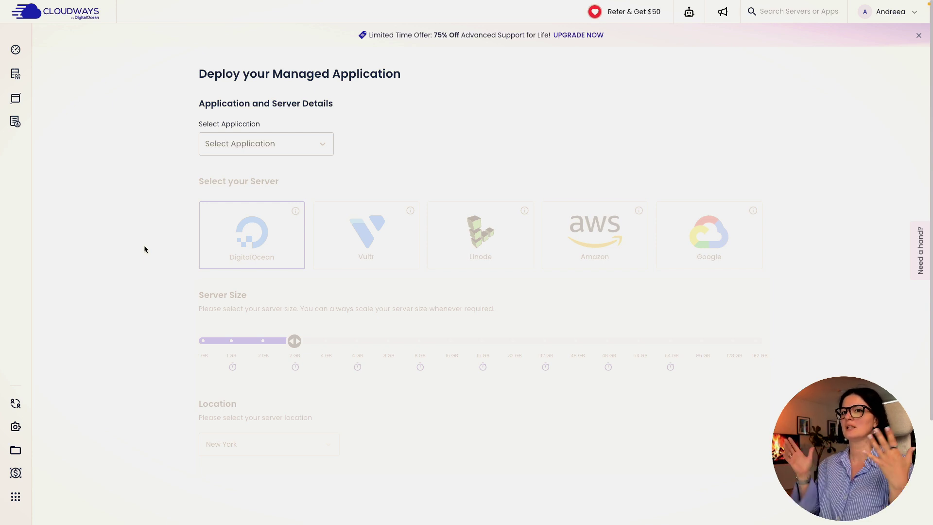
Step: Choose WordPress Version 6.2.2 as the application to deploy and name the application "project jane"
{"action": "left_click", "coordinate": [241, 149]}
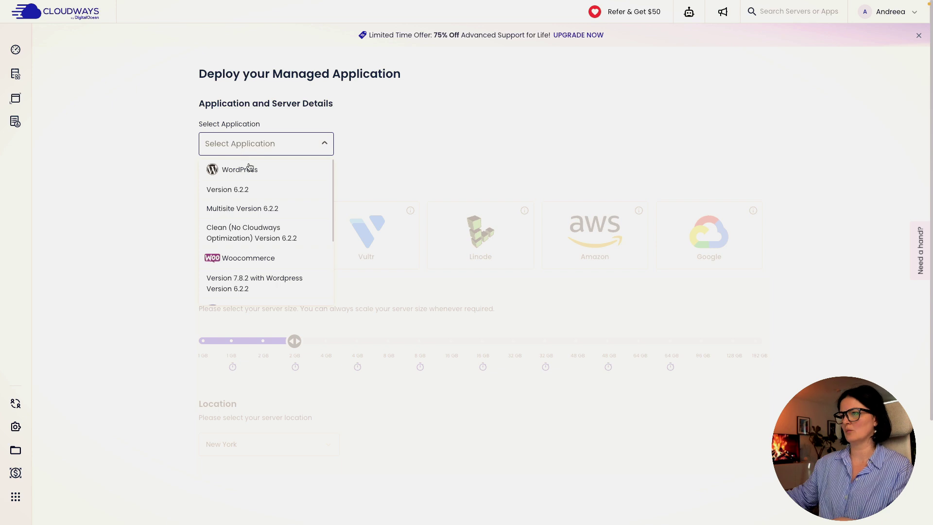
{"action": "left_click", "coordinate": [249, 167]}
{"action": "left_click", "coordinate": [449, 144]}
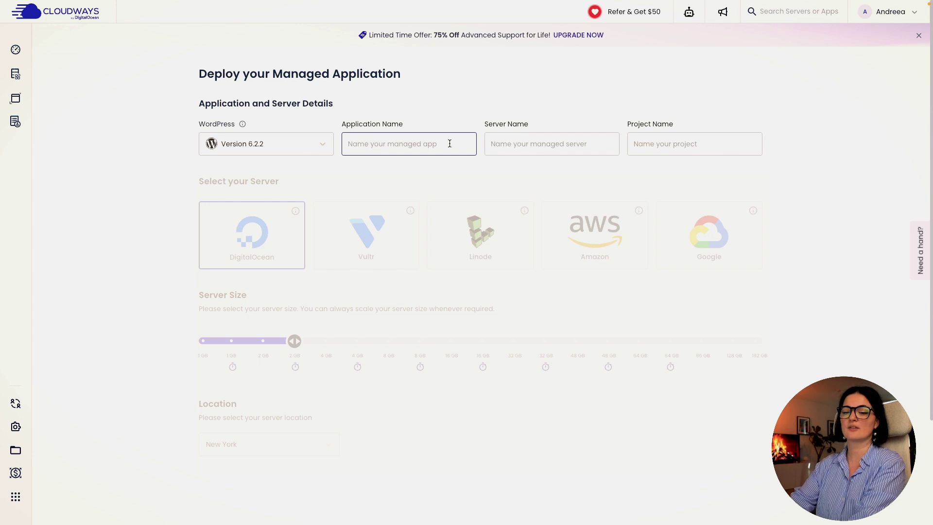
{"action": "type", "text": "cb"}
{"action": "key", "text": "BackSpace"}
{"action": "key", "text": "BackSpace"}
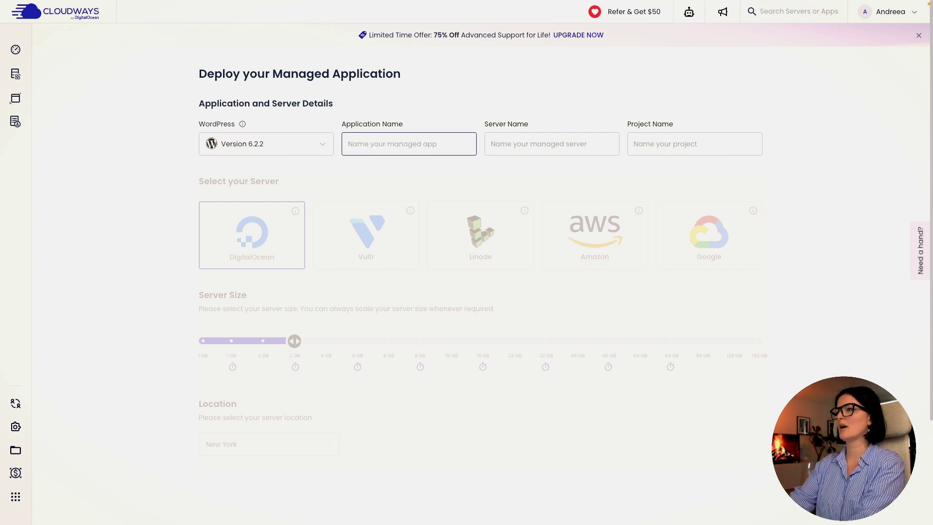
{"action": "type", "text": "project jane"}
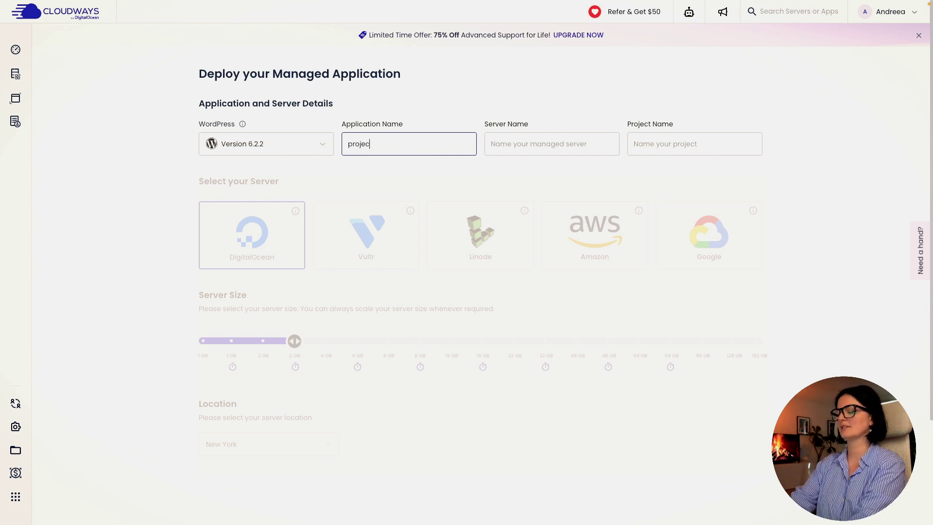
Step: Copy the application name "project jane" into both the server name and the project name
{"action": "triple_click", "coordinate": [447, 143]}
{"action": "key", "text": "ctrl+c"}
{"action": "left_click", "coordinate": [521, 143]}
{"action": "key", "text": "ctrl+v"}
{"action": "left_click", "coordinate": [668, 143]}
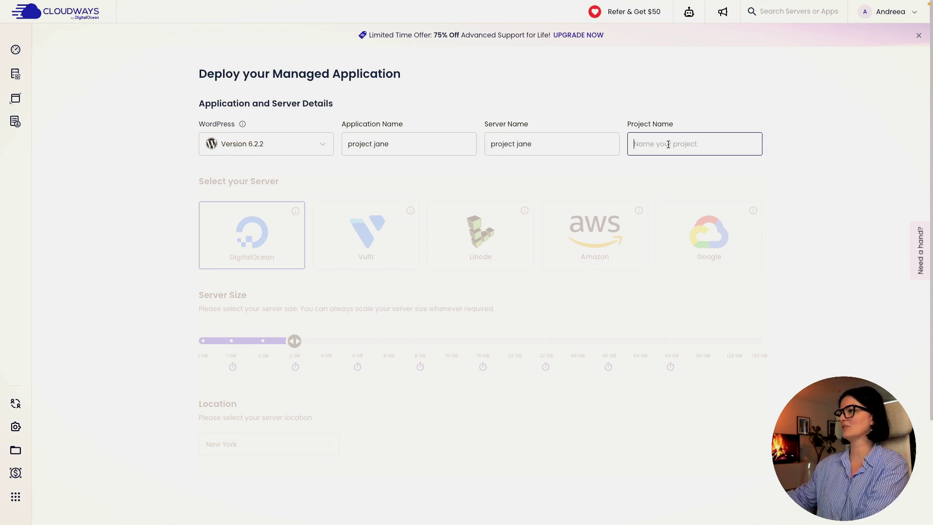
{"action": "key", "text": "ctrl+v"}
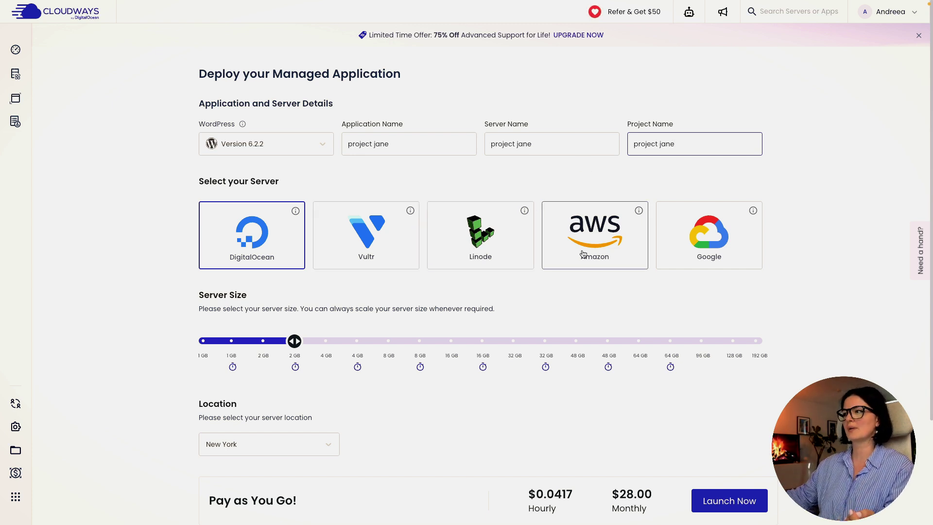
{"action": "left_click", "coordinate": [161, 217]}
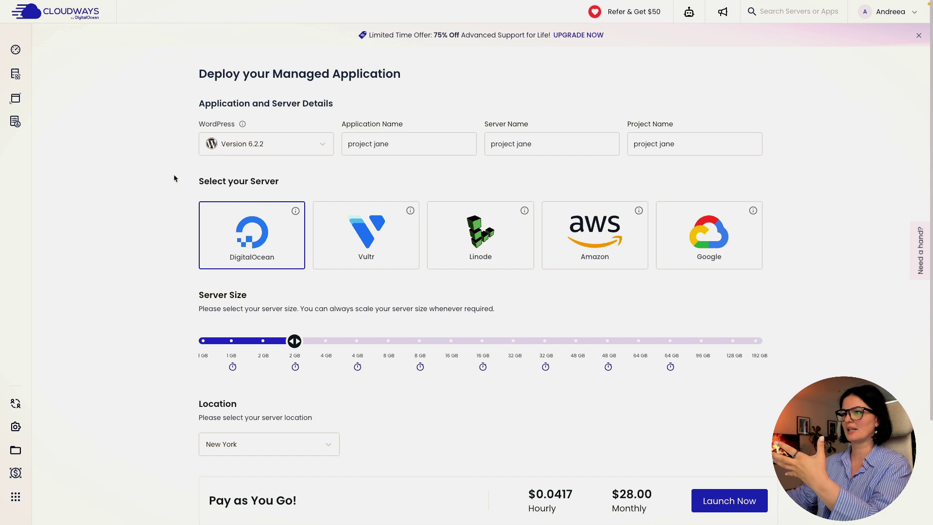
Step: Compare the server sizes and monthly prices of Vultr, Linode, Amazon and Google, and return the selection to DigitalOcean
{"action": "left_click", "coordinate": [375, 234]}
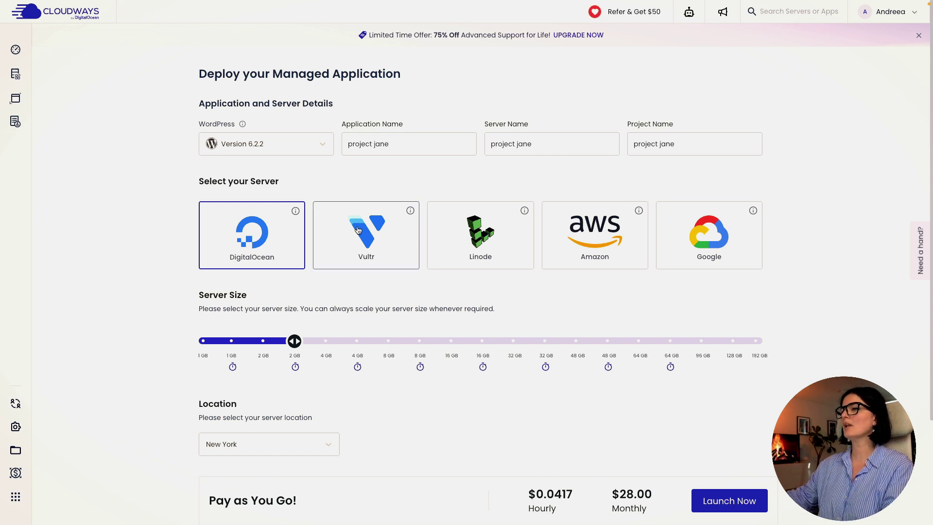
{"action": "left_click", "coordinate": [455, 237]}
{"action": "left_click", "coordinate": [257, 237]}
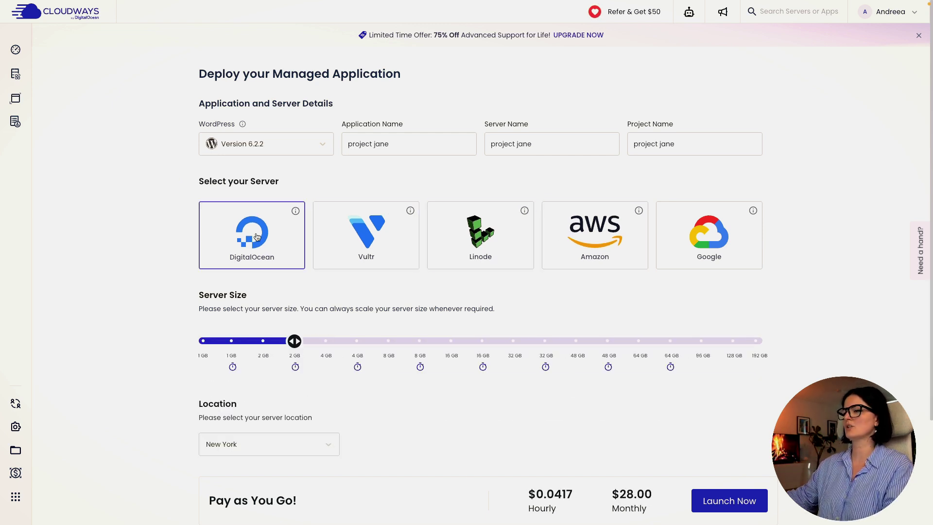
{"action": "left_click", "coordinate": [356, 245]}
{"action": "left_click", "coordinate": [461, 243]}
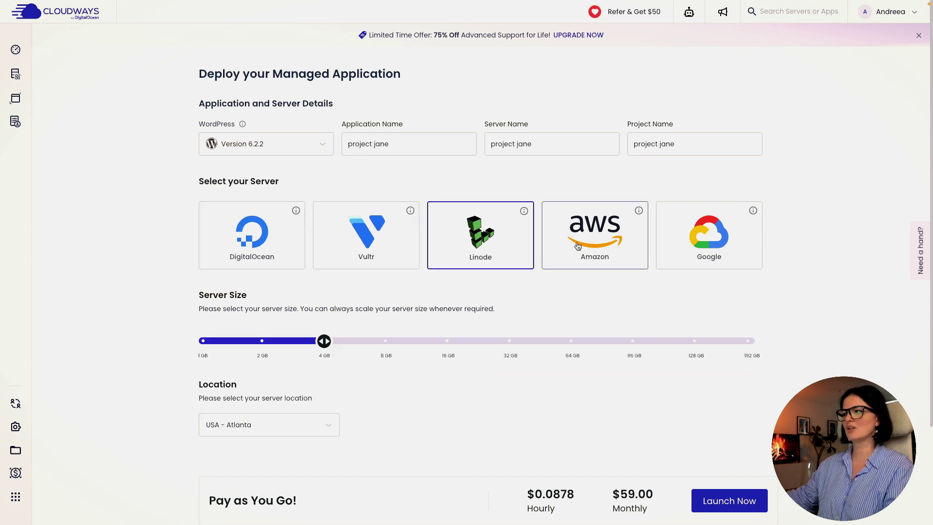
{"action": "left_click", "coordinate": [578, 245]}
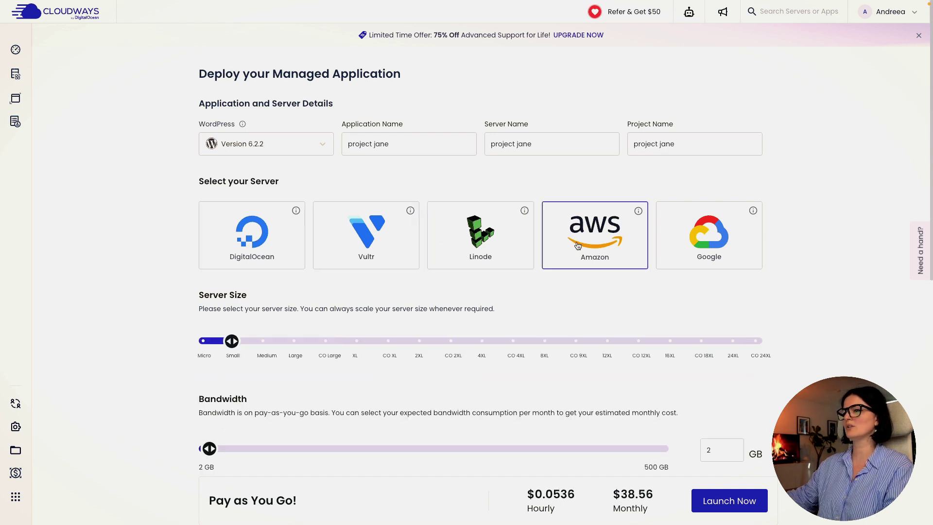
{"action": "left_click", "coordinate": [242, 240]}
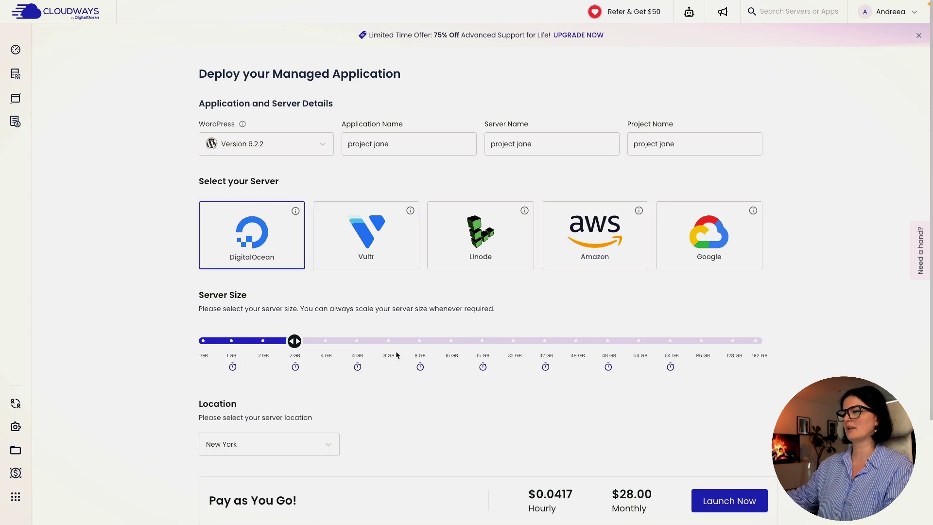
{"action": "left_click", "coordinate": [370, 250]}
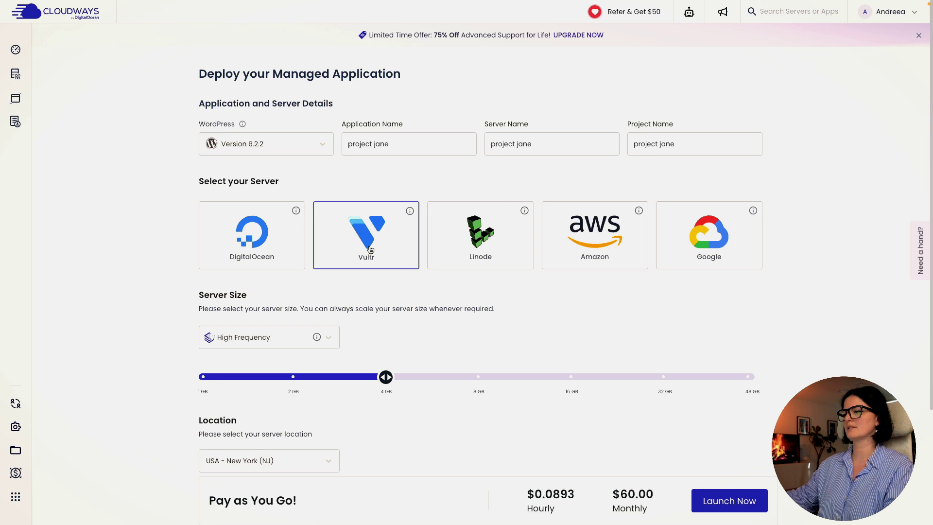
{"action": "left_click", "coordinate": [440, 247]}
{"action": "left_click", "coordinate": [572, 245]}
{"action": "left_click", "coordinate": [690, 241]}
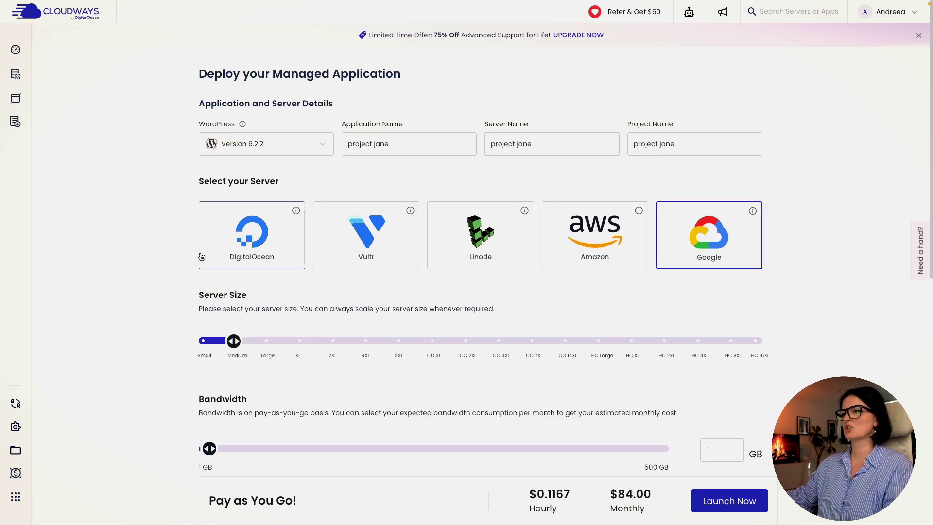
{"action": "left_click", "coordinate": [235, 245]}
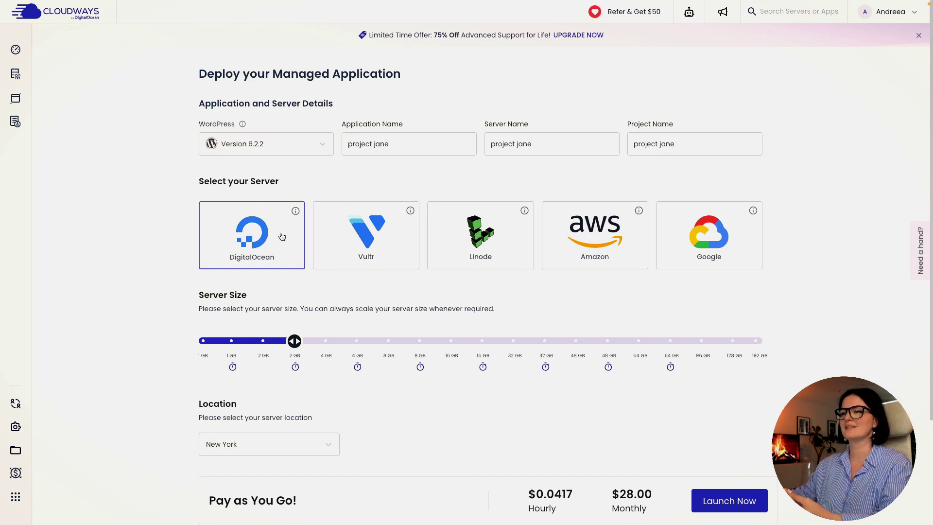
Step: Read the provider descriptions of DigitalOcean, Vultr and Linode
{"action": "mouse_move", "coordinate": [295, 213]}
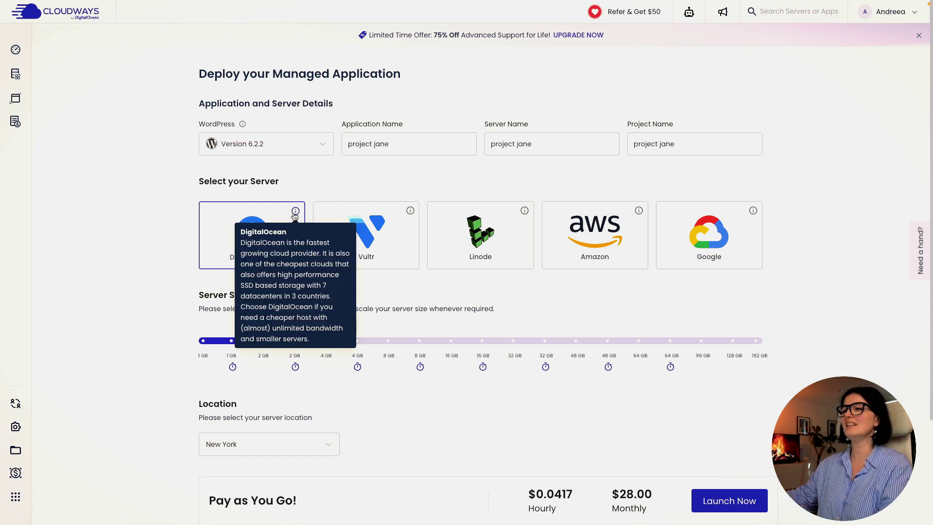
{"action": "mouse_move", "coordinate": [411, 213]}
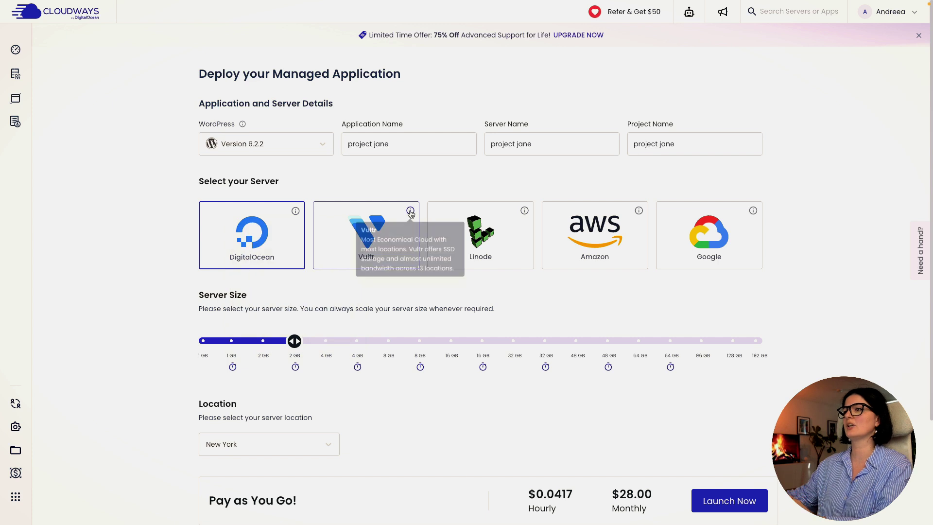
{"action": "mouse_move", "coordinate": [524, 214]}
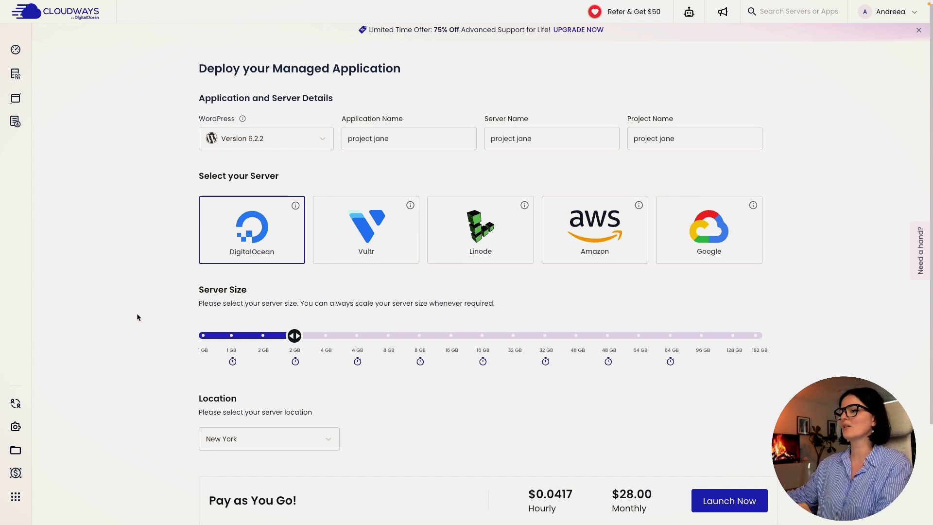
{"action": "scroll", "coordinate": [137, 316], "scroll_direction": "down", "scroll_amount": 2}
{"action": "scroll", "coordinate": [137, 317], "scroll_direction": "up", "scroll_amount": 2}
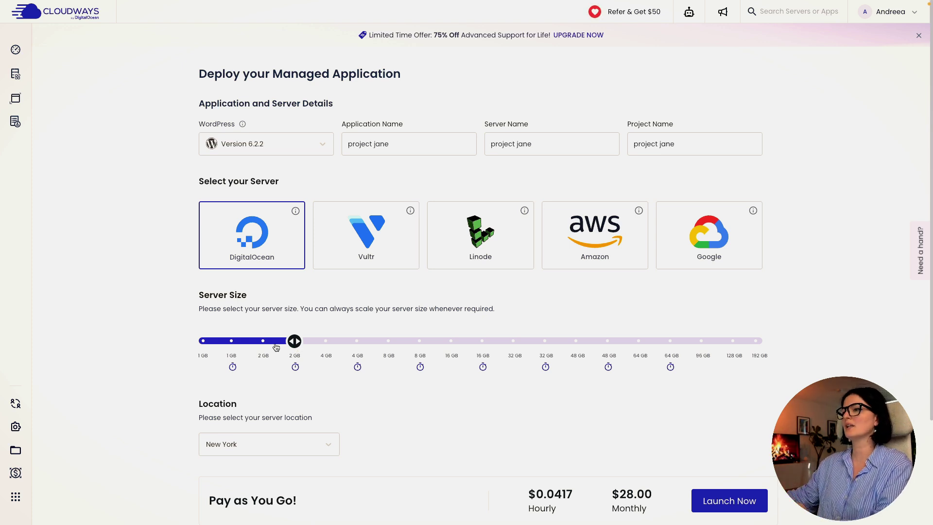
Step: Review the available DigitalOcean server sizes and locations, keeping 2 GB and New York
{"action": "mouse_move", "coordinate": [232, 345]}
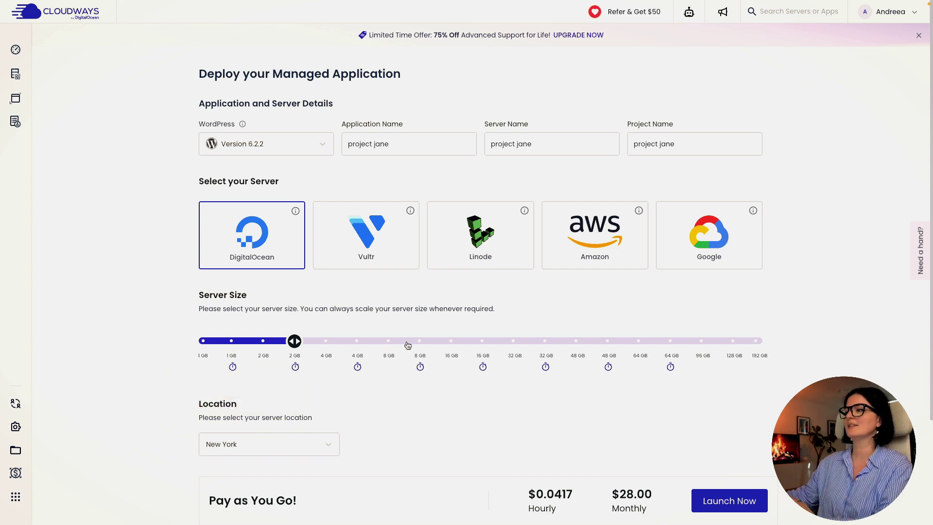
{"action": "mouse_move", "coordinate": [317, 345]}
{"action": "left_mouse_down"}
{"action": "mouse_move", "coordinate": [328, 346]}
{"action": "mouse_move", "coordinate": [309, 345]}
{"action": "mouse_move", "coordinate": [421, 345]}
{"action": "mouse_move", "coordinate": [306, 348]}
{"action": "left_mouse_up"}
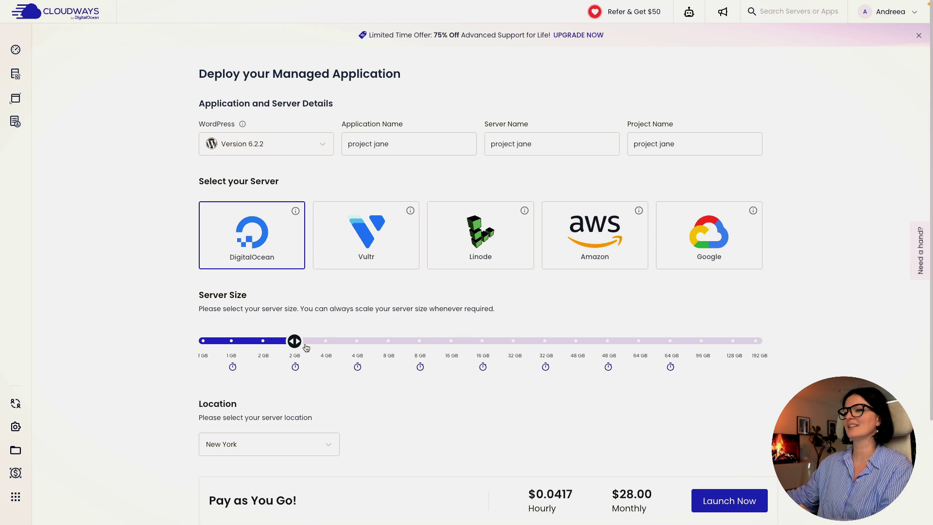
{"action": "scroll", "coordinate": [130, 401], "scroll_direction": "down", "scroll_amount": 2}
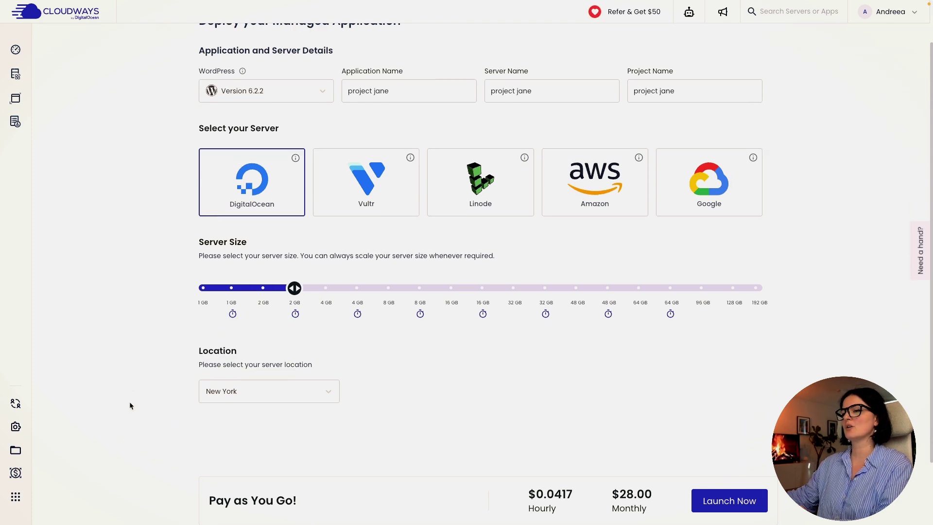
{"action": "left_click", "coordinate": [242, 384]}
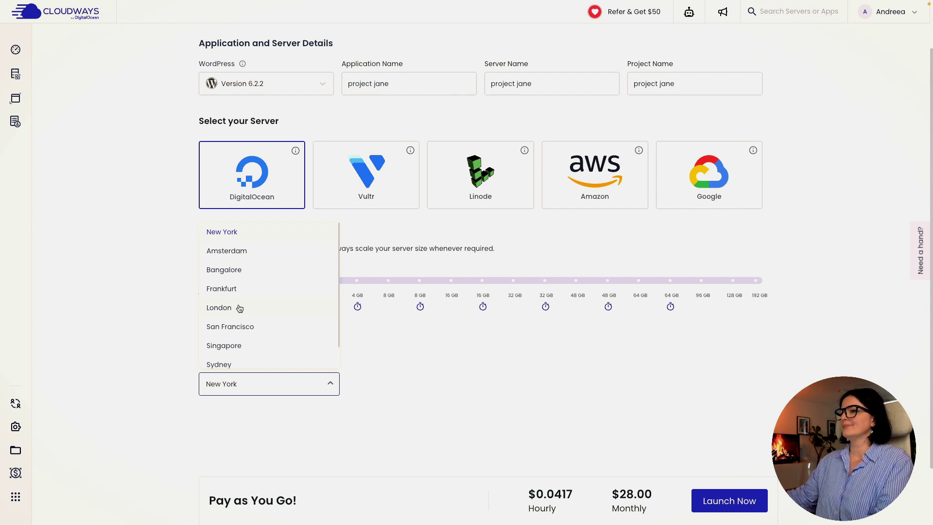
{"action": "left_click", "coordinate": [166, 274]}
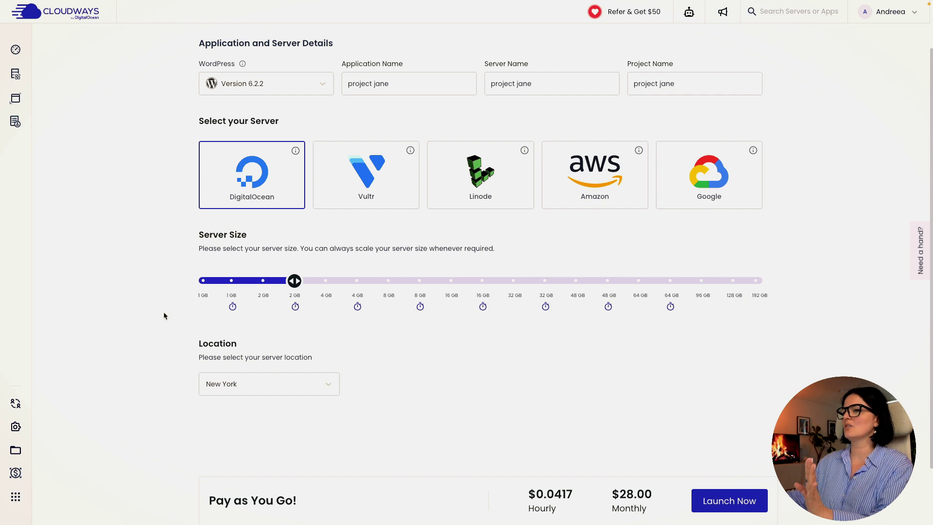
Step: Launch the 2 GB DigitalOcean server in New York and dismiss the friend referral offer
{"action": "scroll", "coordinate": [164, 314], "scroll_direction": "down", "scroll_amount": 2}
{"action": "scroll", "coordinate": [165, 314], "scroll_direction": "up", "scroll_amount": 3}
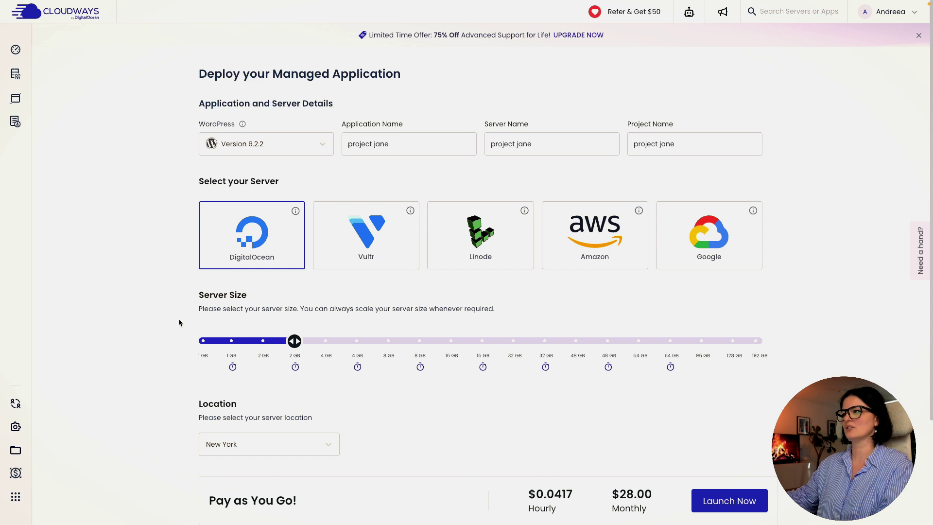
{"action": "scroll", "coordinate": [179, 319], "scroll_direction": "down", "scroll_amount": 1}
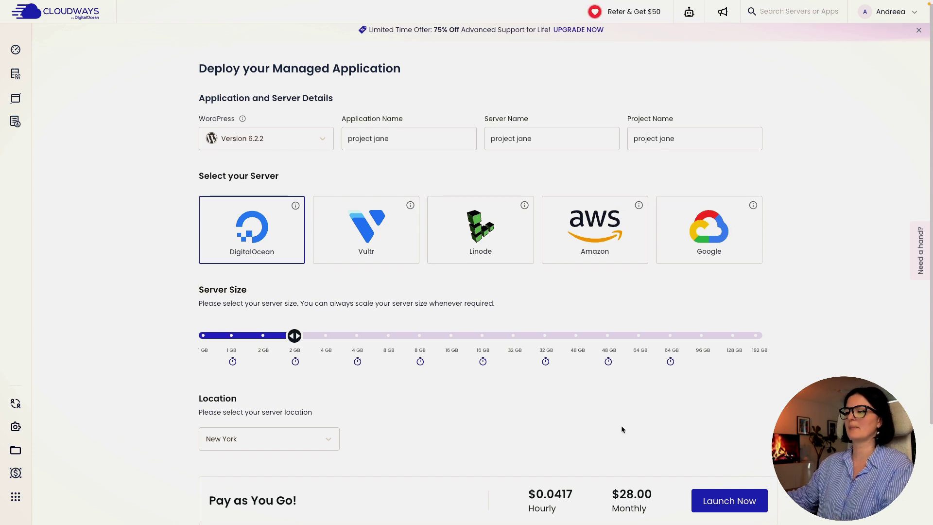
{"action": "left_click", "coordinate": [729, 501]}
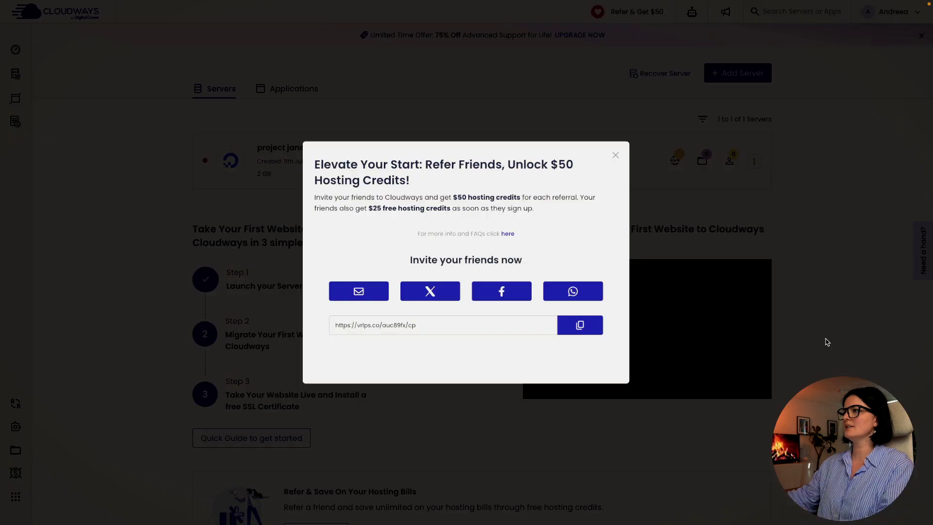
{"action": "left_click", "coordinate": [615, 156]}
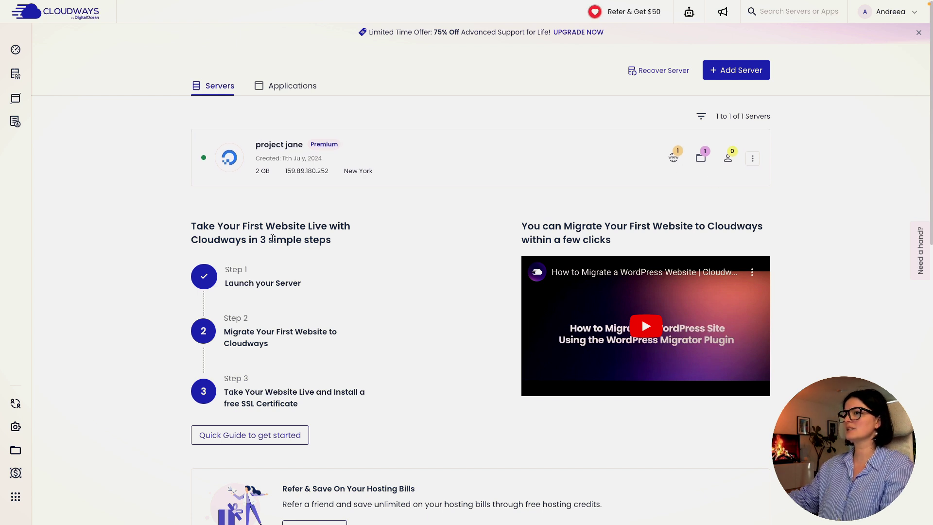
Step: Open the WordPress application "project jane" from the applications installed on the new server
{"action": "scroll", "coordinate": [516, 424], "scroll_direction": "down", "scroll_amount": 10}
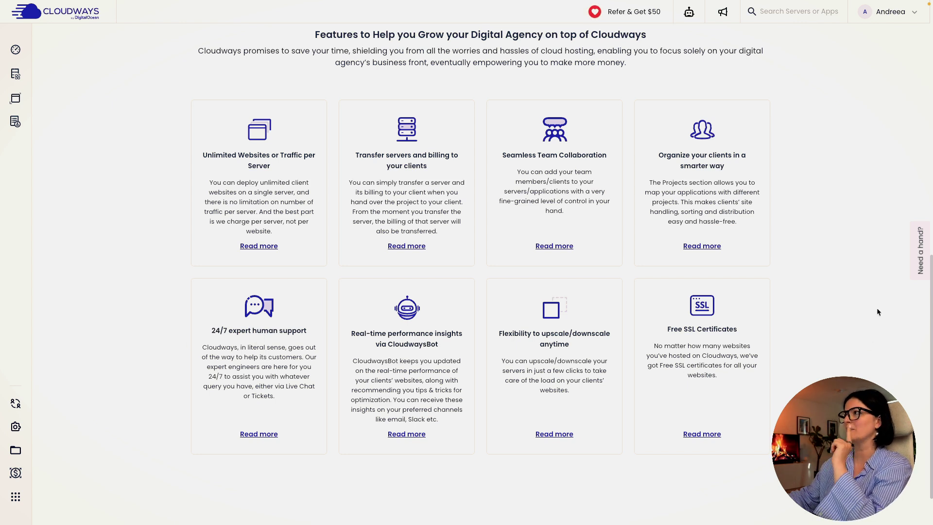
{"action": "scroll", "coordinate": [827, 329], "scroll_direction": "down", "scroll_amount": 1}
{"action": "scroll", "coordinate": [828, 328], "scroll_direction": "up", "scroll_amount": 10}
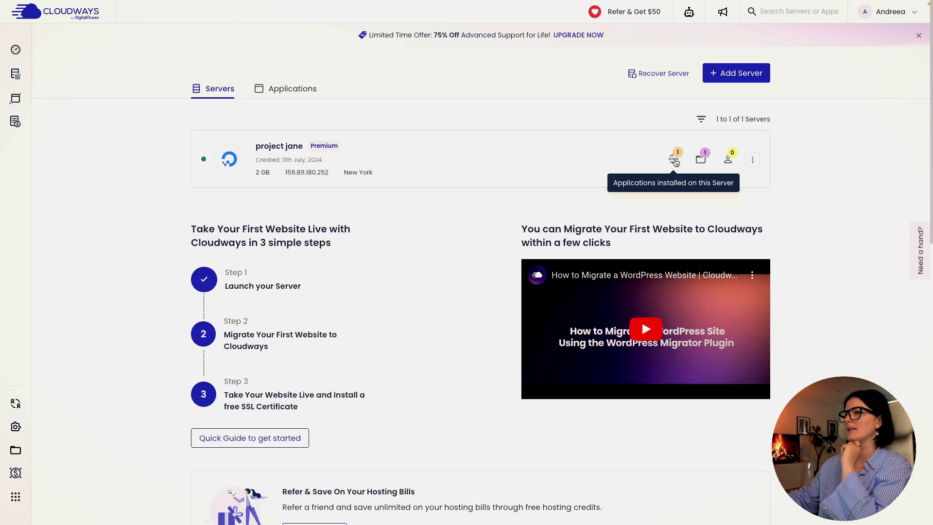
{"action": "left_click", "coordinate": [674, 161]}
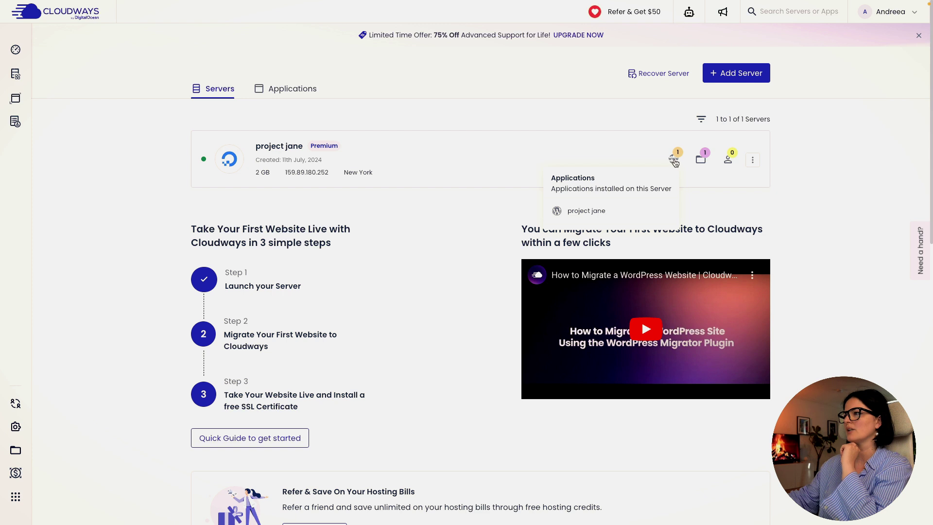
{"action": "left_click", "coordinate": [586, 211]}
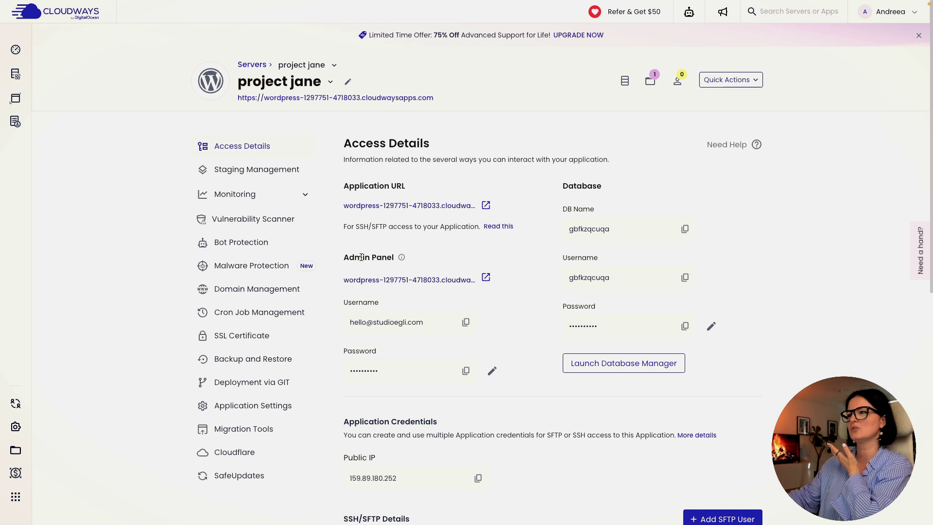
Step: Open the WordPress admin panel's login page from the application's access details
{"action": "mouse_move", "coordinate": [403, 259]}
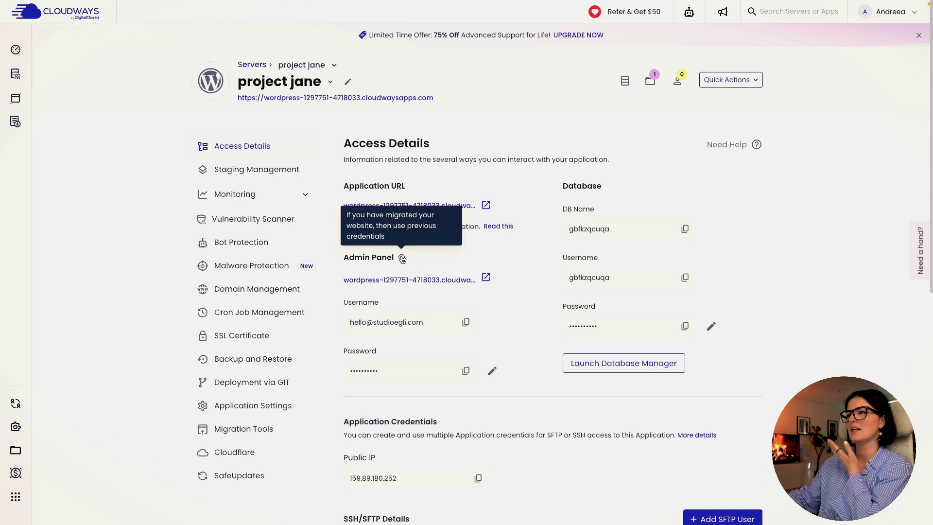
{"action": "right_click", "coordinate": [487, 280]}
{"action": "left_click", "coordinate": [486, 278]}
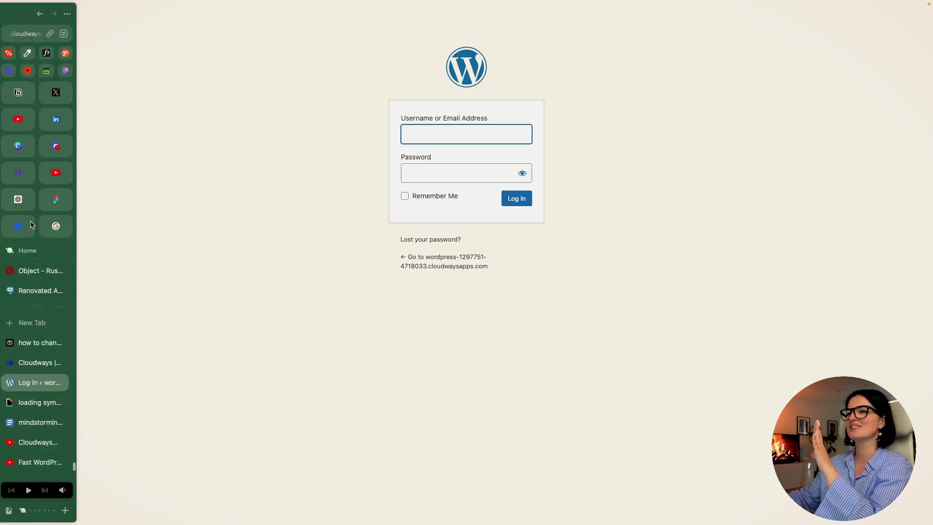
{"action": "mouse_move", "coordinate": [5, 379]}
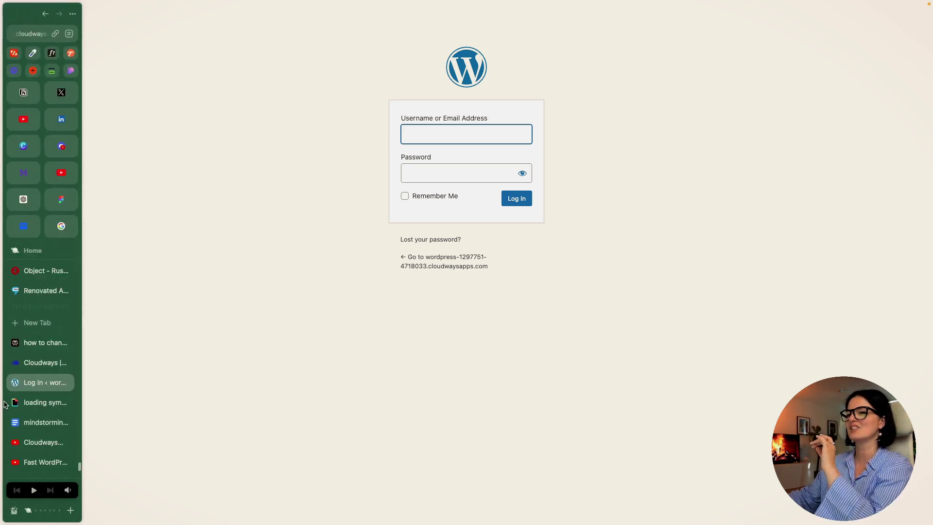
Step: Copy the admin panel username from the Cloudways access details into the WordPress login form
{"action": "left_click", "coordinate": [42, 363]}
{"action": "left_click", "coordinate": [466, 323]}
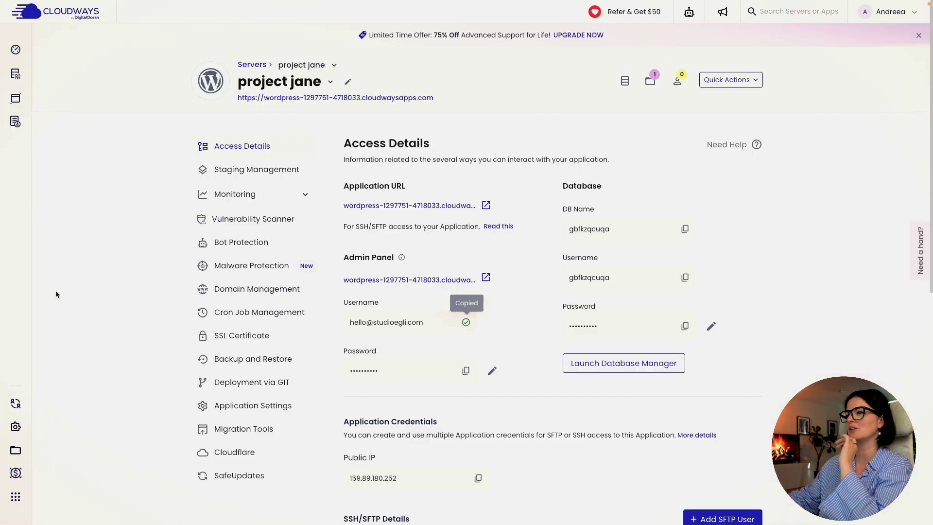
{"action": "mouse_move", "coordinate": [4, 340]}
{"action": "left_click", "coordinate": [43, 383]}
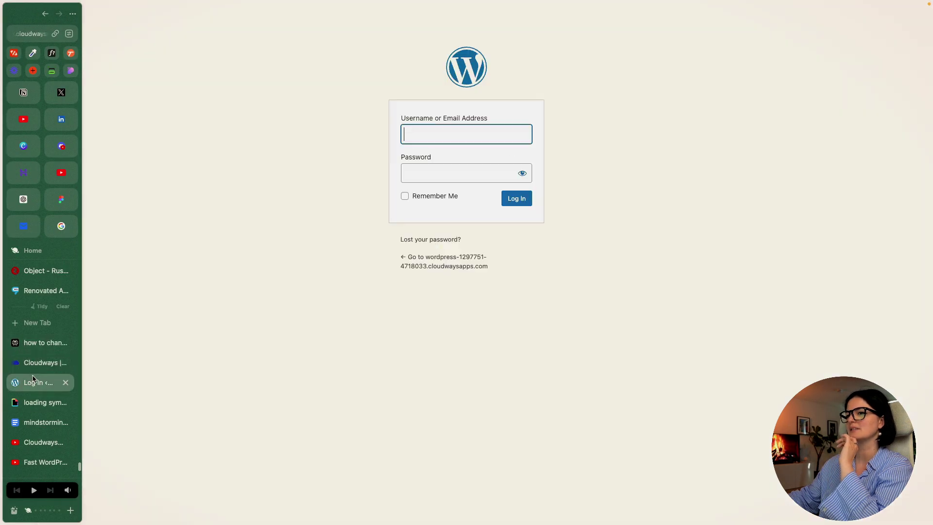
{"action": "left_click", "coordinate": [414, 138]}
{"action": "key", "text": "super+v"}
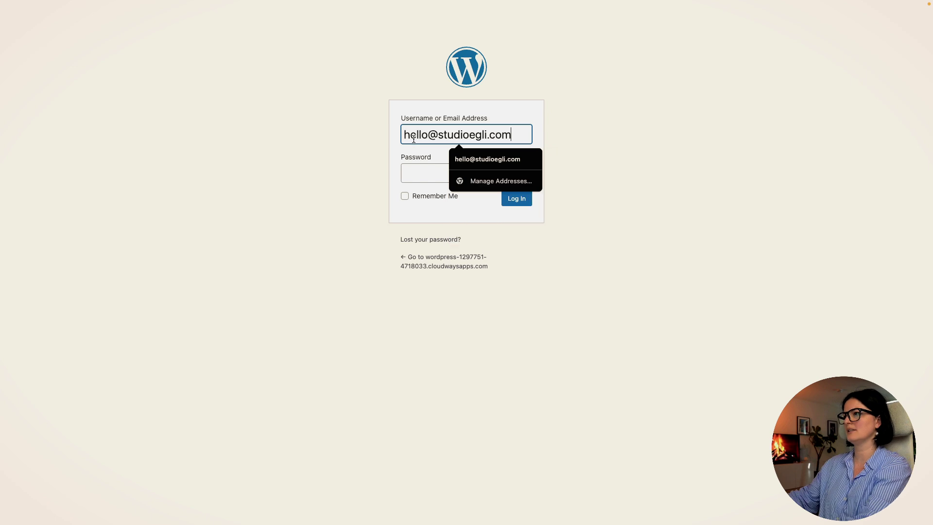
Step: Copy the admin panel password from Cloudways into the WordPress password field, log in and save the password for the site
{"action": "left_click", "coordinate": [431, 173]}
{"action": "mouse_move", "coordinate": [3, 379]}
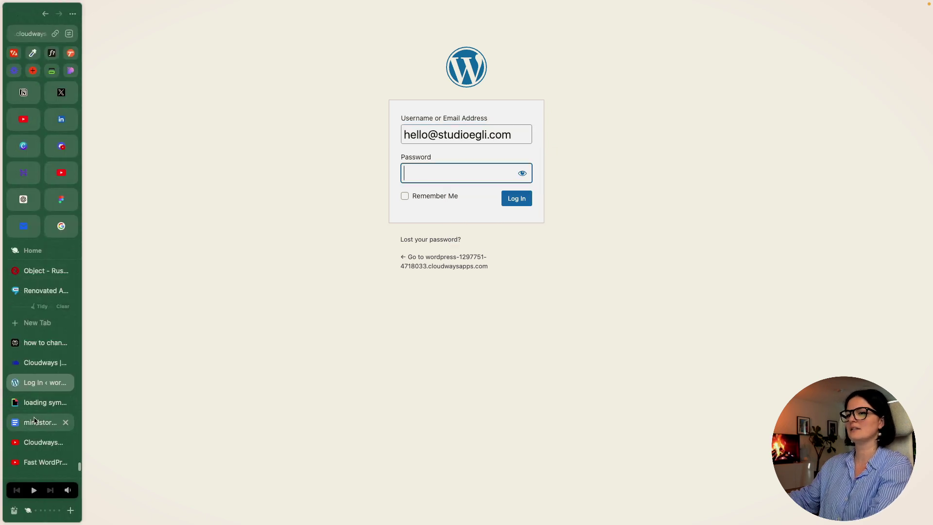
{"action": "left_click", "coordinate": [32, 369]}
{"action": "left_click", "coordinate": [465, 370]}
{"action": "mouse_move", "coordinate": [4, 369]}
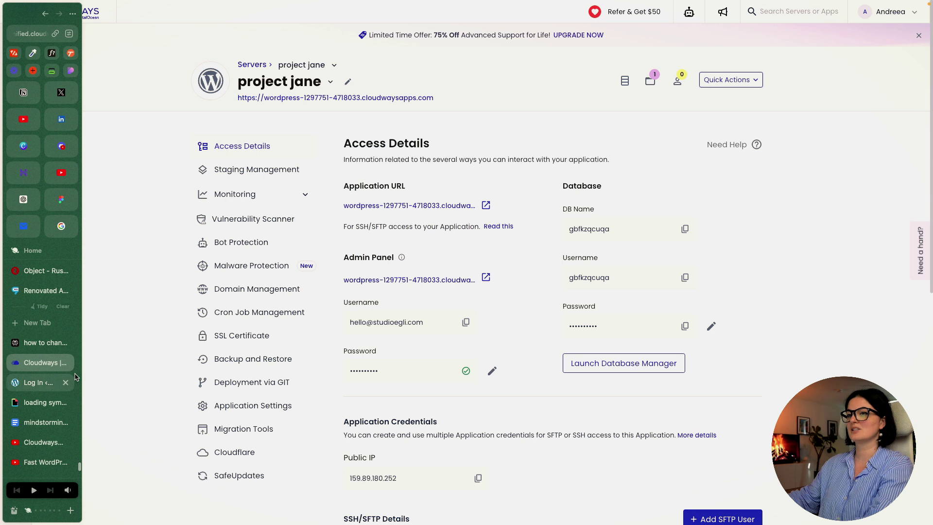
{"action": "left_click", "coordinate": [39, 383]}
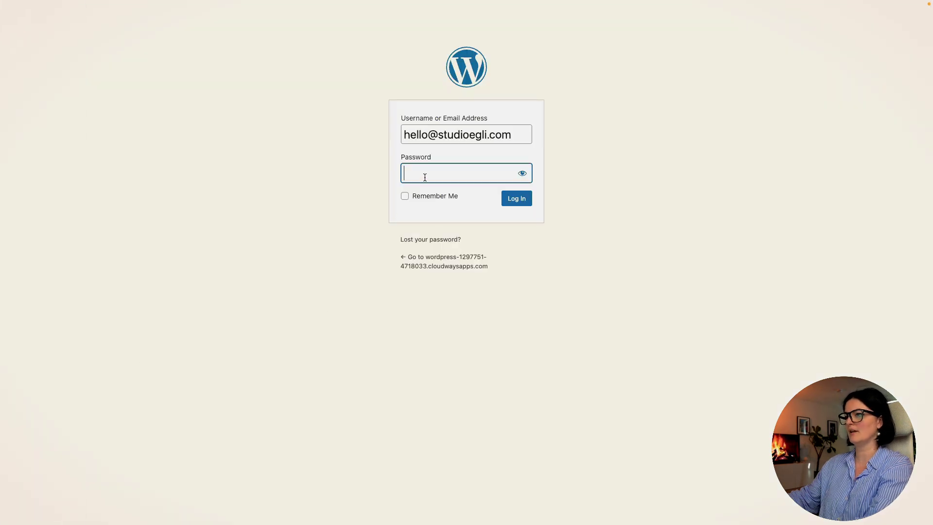
{"action": "key", "text": "super+v"}
{"action": "left_click", "coordinate": [519, 198]}
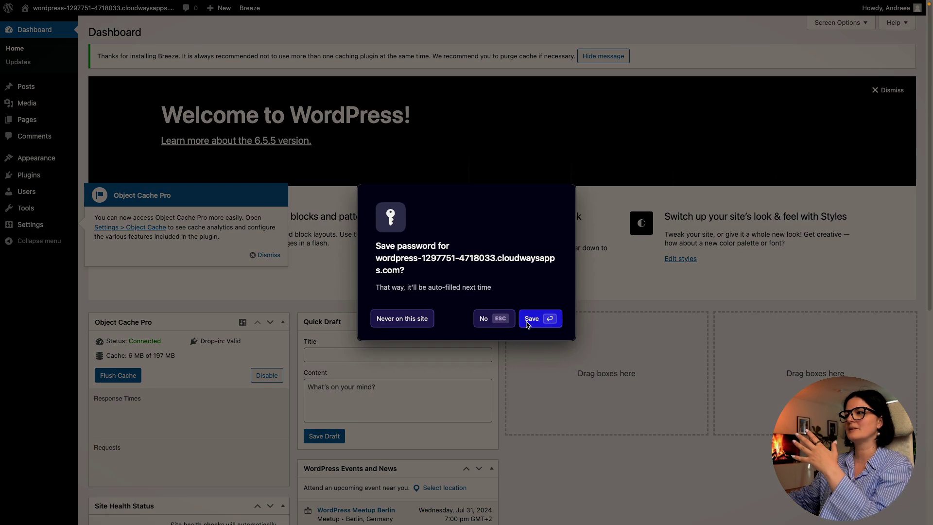
{"action": "left_click", "coordinate": [531, 320]}
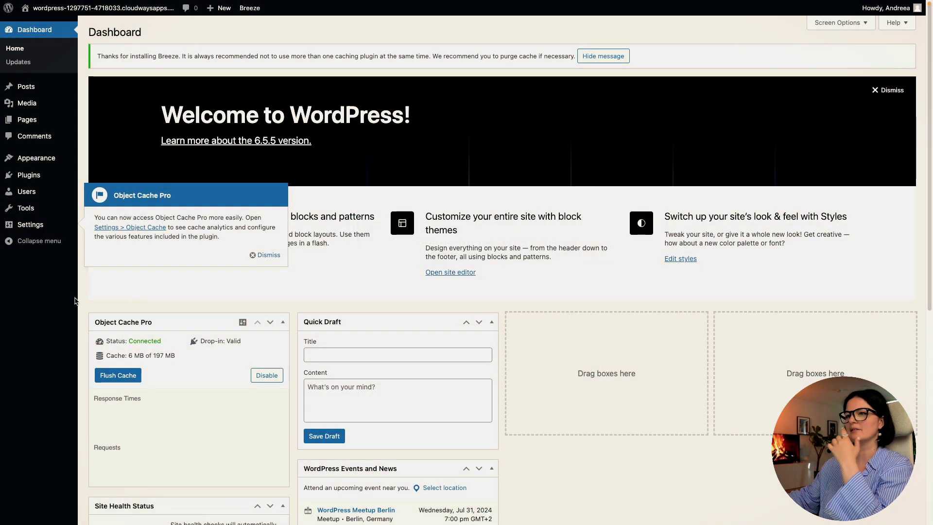
Step: Clear the Object Cache Pro tip, Welcome panel, WordPress Events and News, Quick Draft, Activity and At a Glance from the dashboard
{"action": "left_click", "coordinate": [273, 255]}
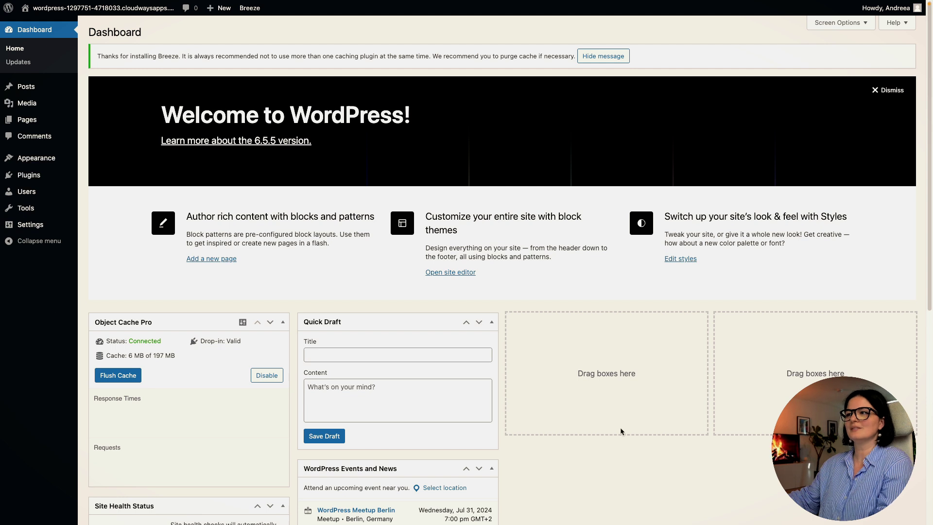
{"action": "left_click", "coordinate": [888, 91]}
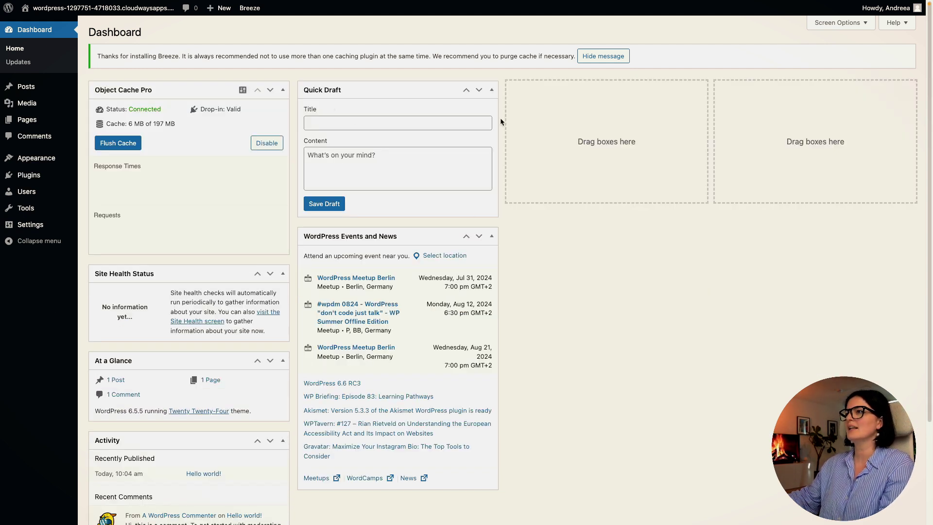
{"action": "left_click", "coordinate": [839, 22]}
{"action": "left_click", "coordinate": [382, 66]}
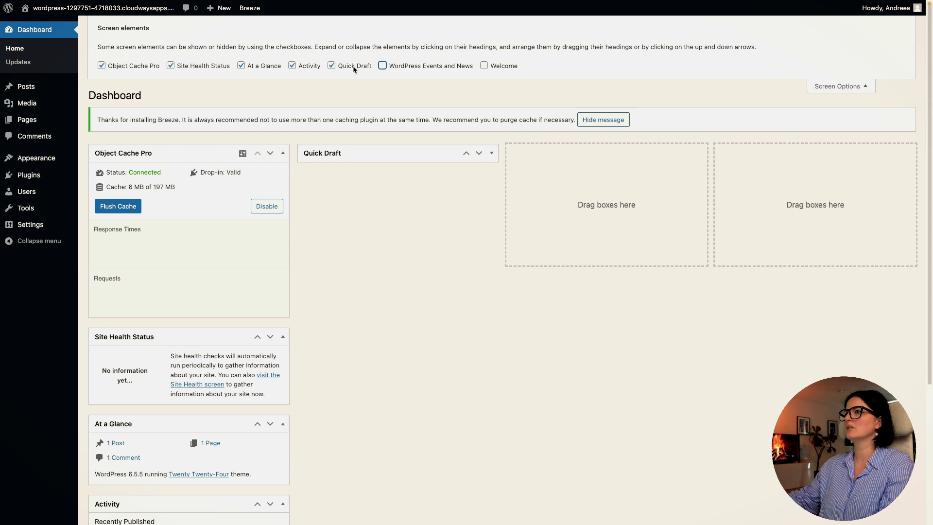
{"action": "left_click", "coordinate": [332, 66]}
{"action": "left_click", "coordinate": [292, 65]}
{"action": "left_click", "coordinate": [241, 66]}
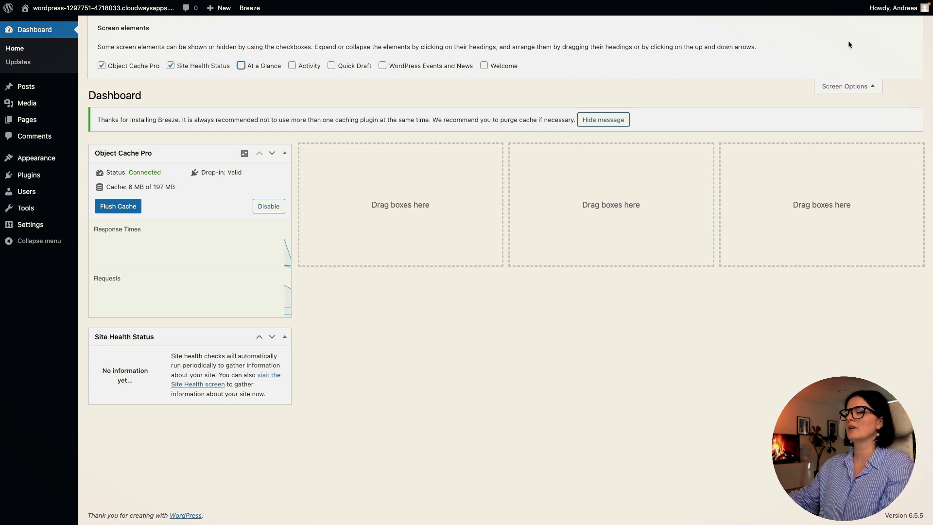
{"action": "left_click", "coordinate": [874, 82]}
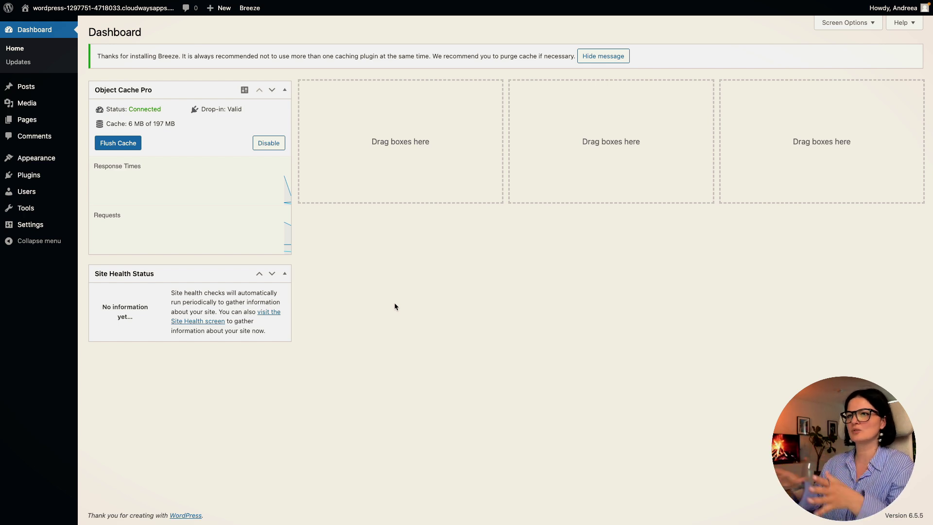
Step: Activate the Hello Dolly plugin and delete the Akismet Anti-spam: Spam Protection plugin
{"action": "left_click", "coordinate": [31, 181]}
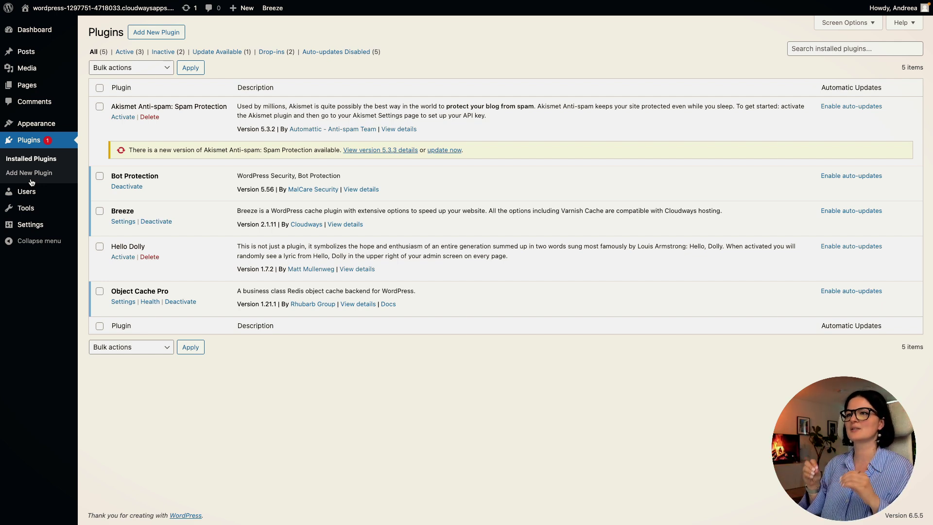
{"action": "left_click", "coordinate": [125, 258]}
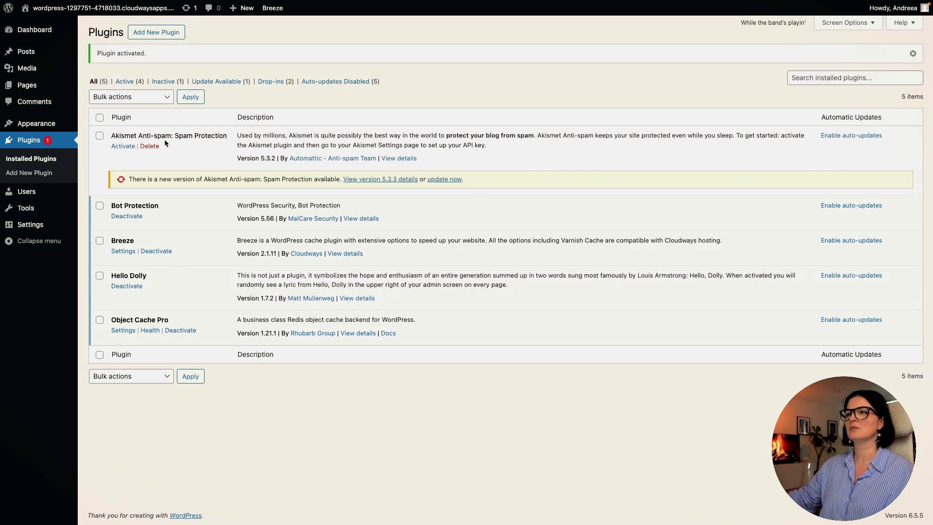
{"action": "left_click", "coordinate": [152, 146]}
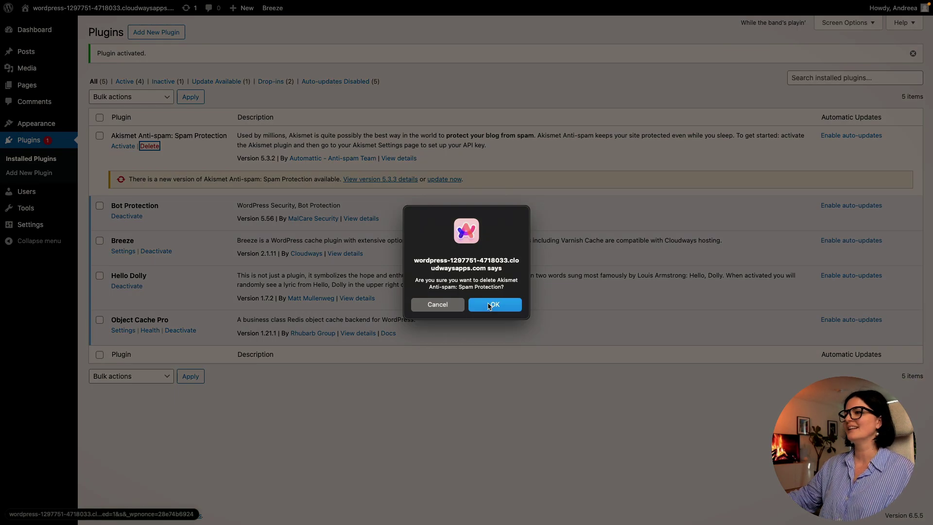
{"action": "left_click", "coordinate": [490, 304]}
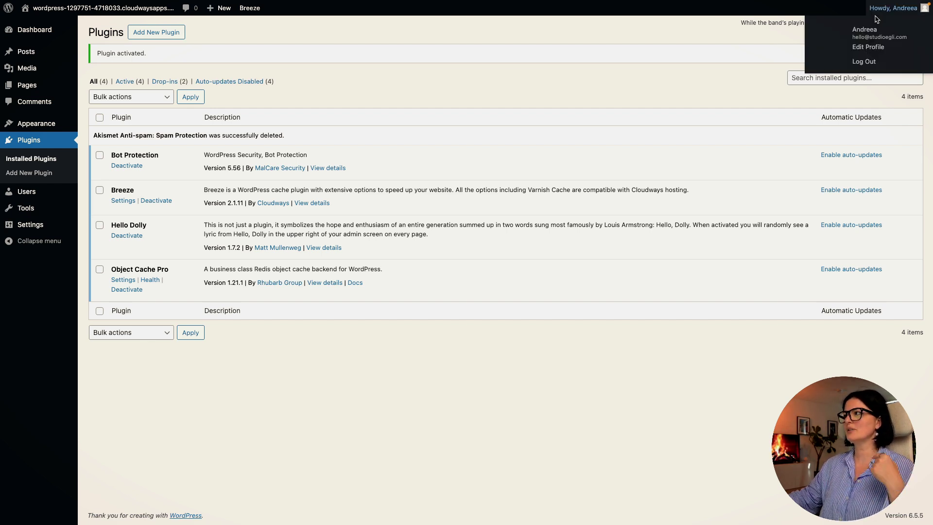
Step: Search the plugin directory for "elementor", and install and activate Elementor Website Builder
{"action": "left_click", "coordinate": [176, 34]}
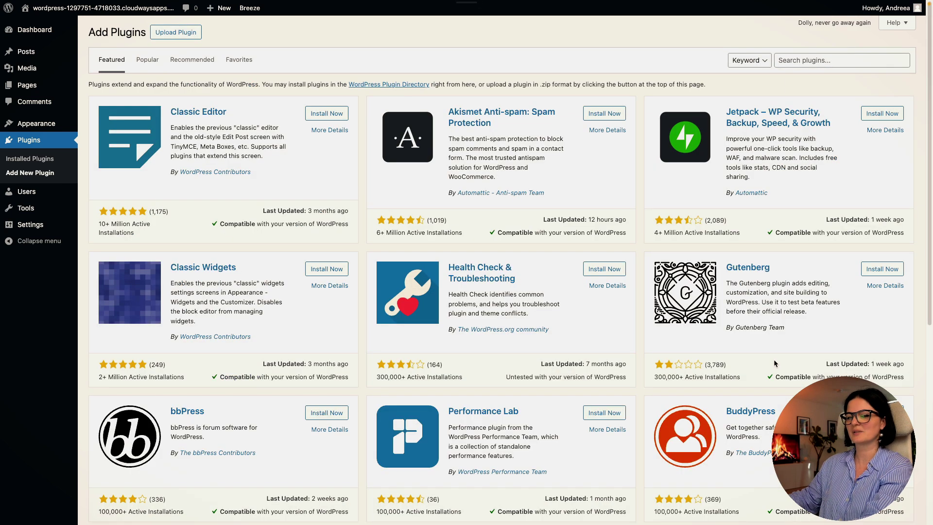
{"action": "left_click", "coordinate": [806, 60]}
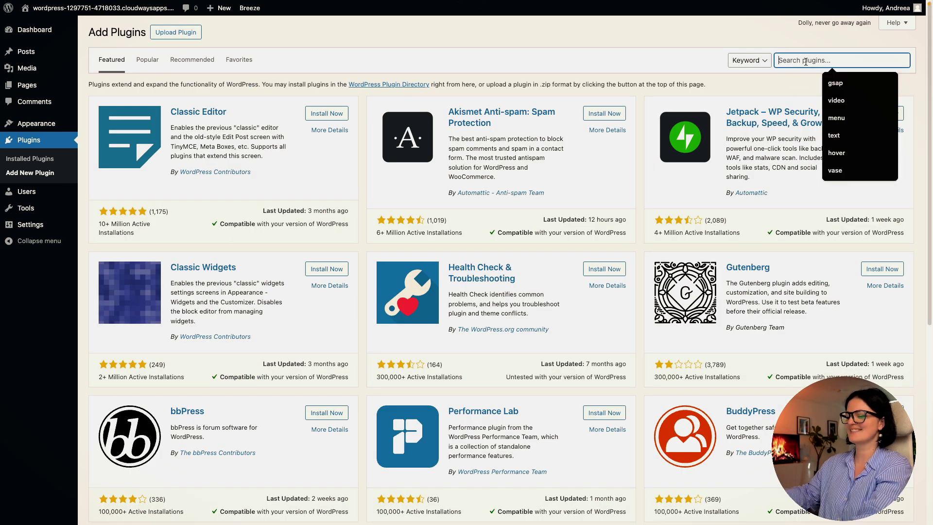
{"action": "type", "text": "ele"}
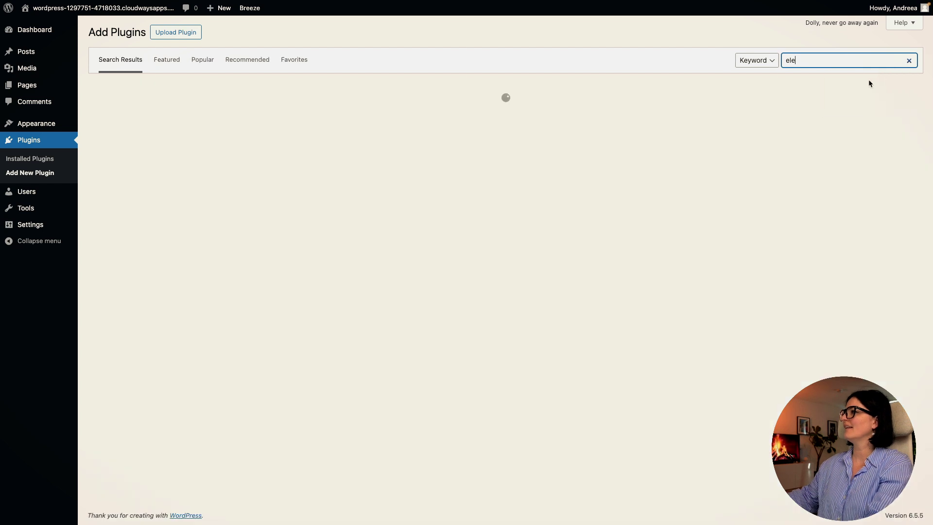
{"action": "type", "text": "men"}
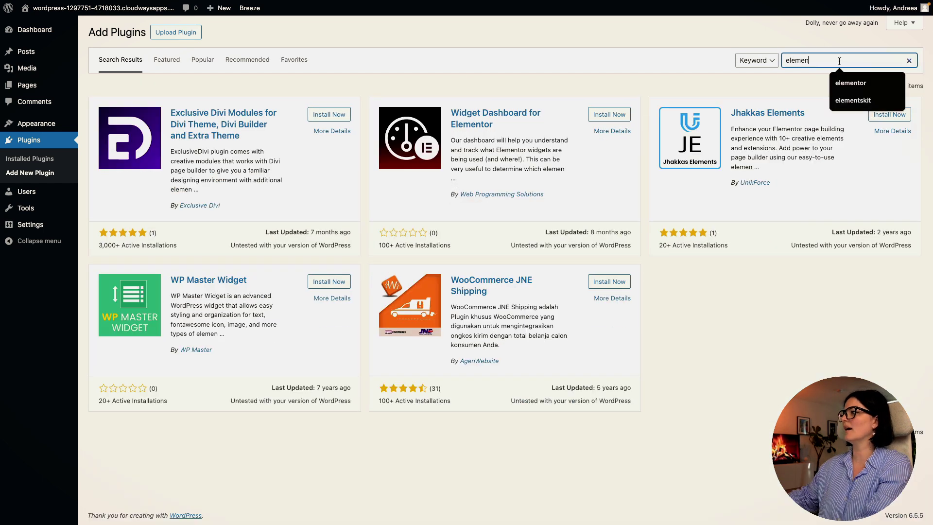
{"action": "type", "text": "tor"}
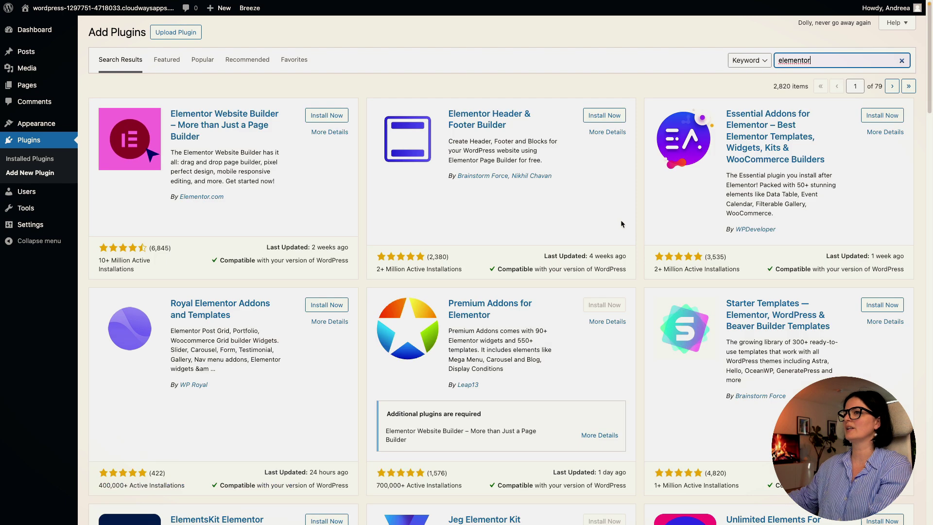
{"action": "left_click", "coordinate": [322, 115]}
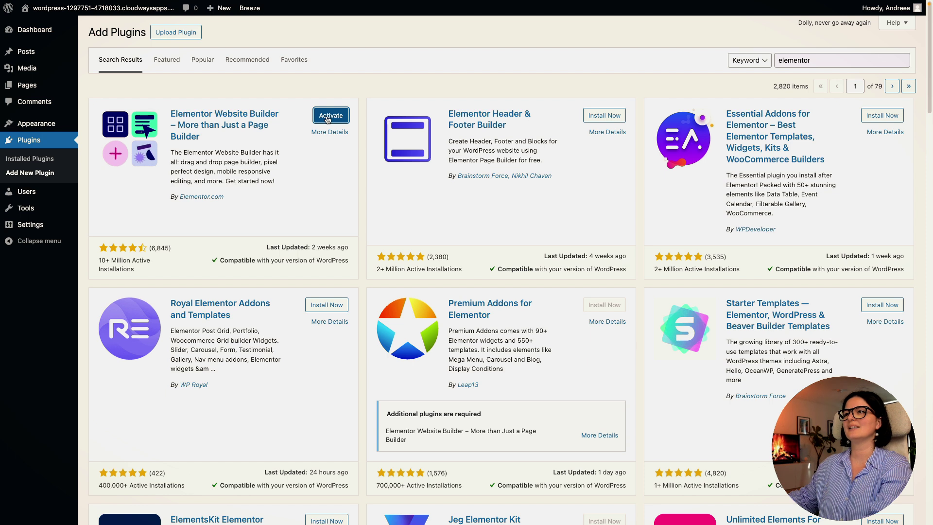
{"action": "left_click", "coordinate": [330, 115]}
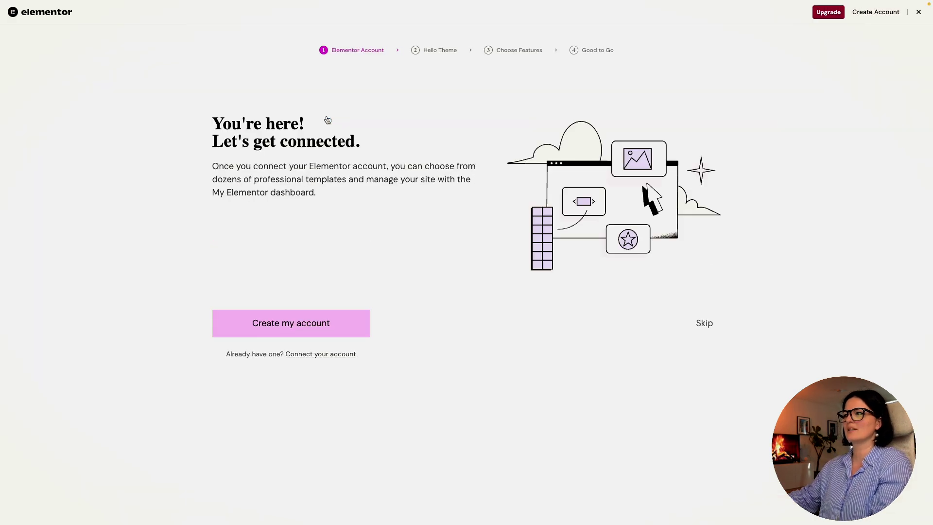
Step: Complete the Elementor setup by connecting the existing account and skipping the Pro features, and publish the blank page
{"action": "left_click", "coordinate": [335, 354]}
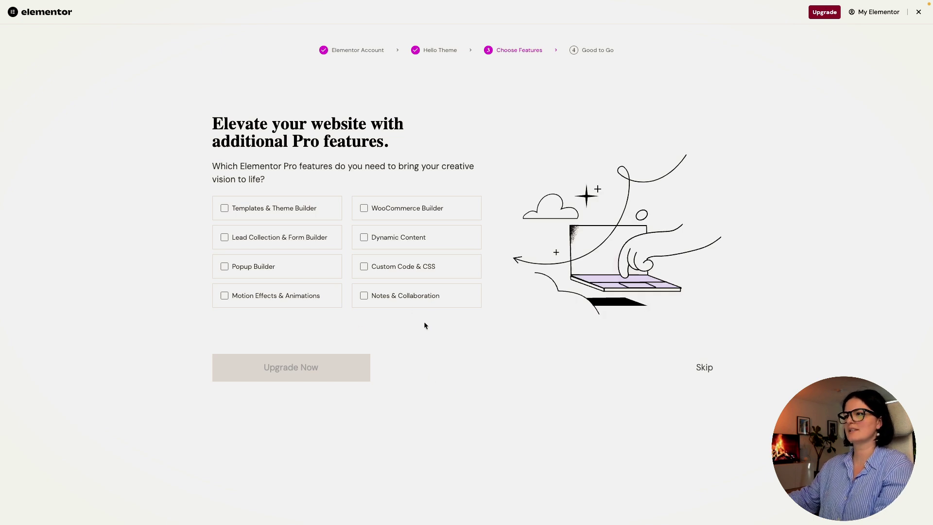
{"action": "left_click", "coordinate": [707, 369]}
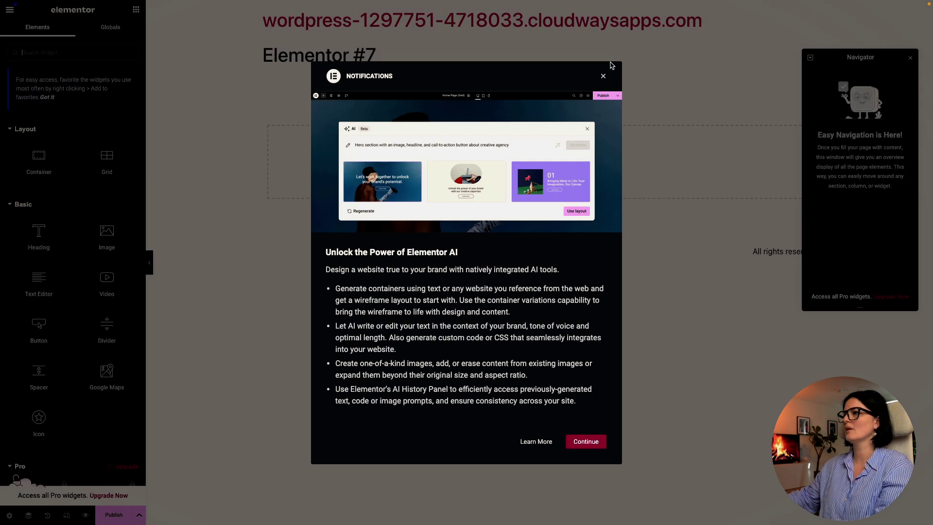
{"action": "left_click", "coordinate": [604, 76]}
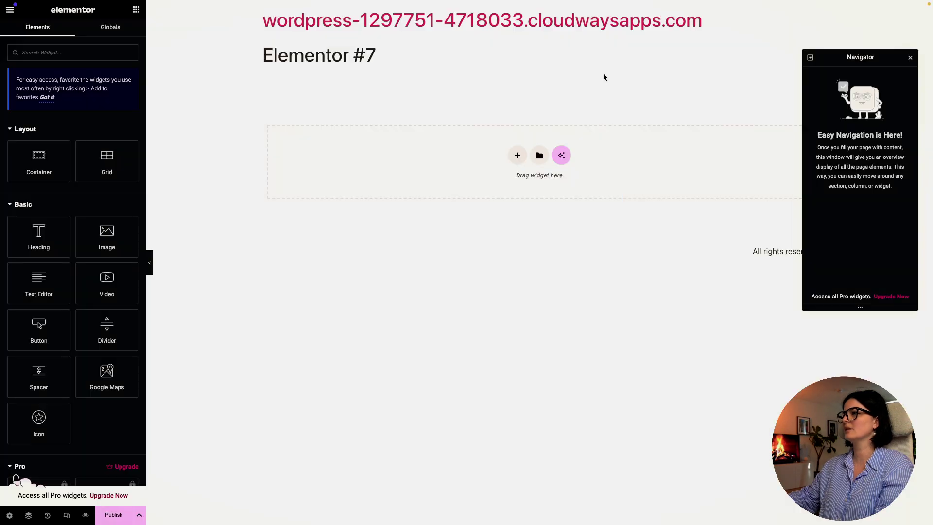
{"action": "left_click", "coordinate": [117, 518]}
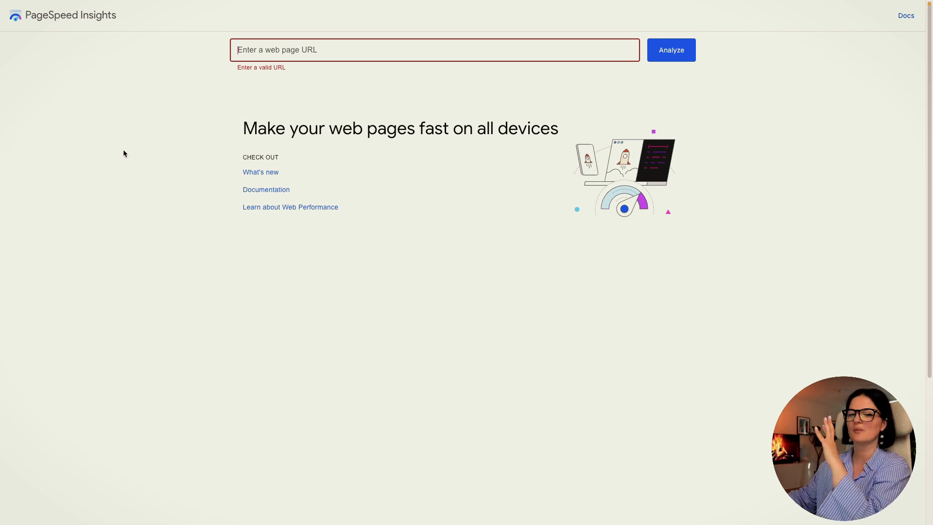
{"action": "left_click", "coordinate": [277, 49]}
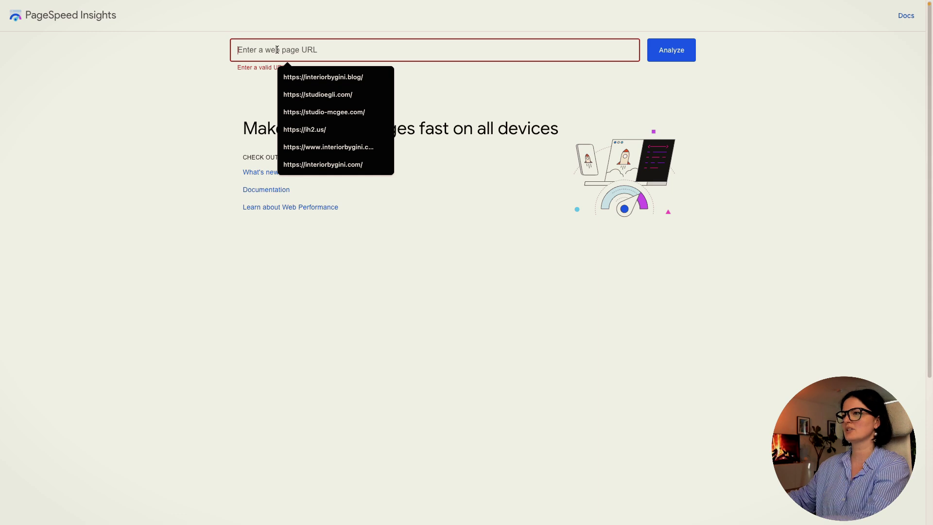
{"action": "type", "text": "https://wordpress-1297751-4718033.cloudwaysapps.com/"}
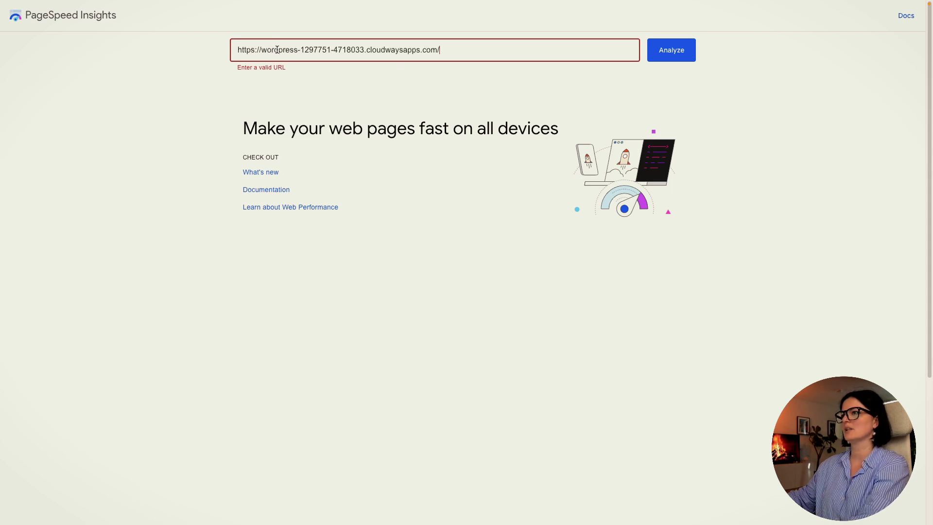
{"action": "left_click", "coordinate": [659, 56]}
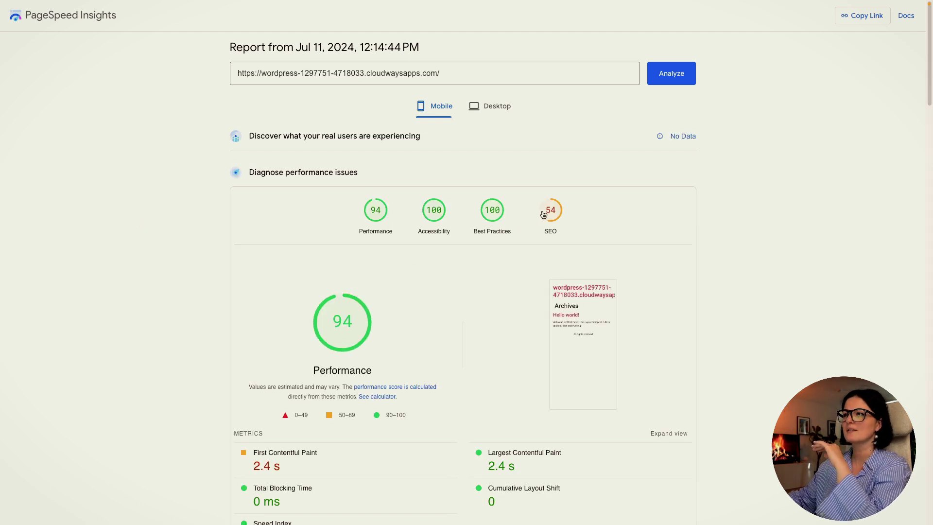
{"action": "left_click", "coordinate": [496, 109]}
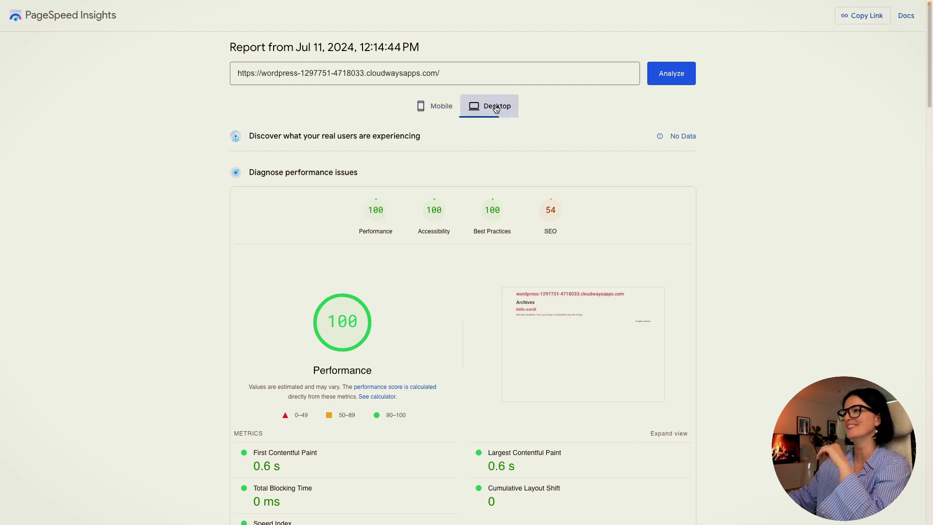
{"action": "left_click", "coordinate": [431, 109]}
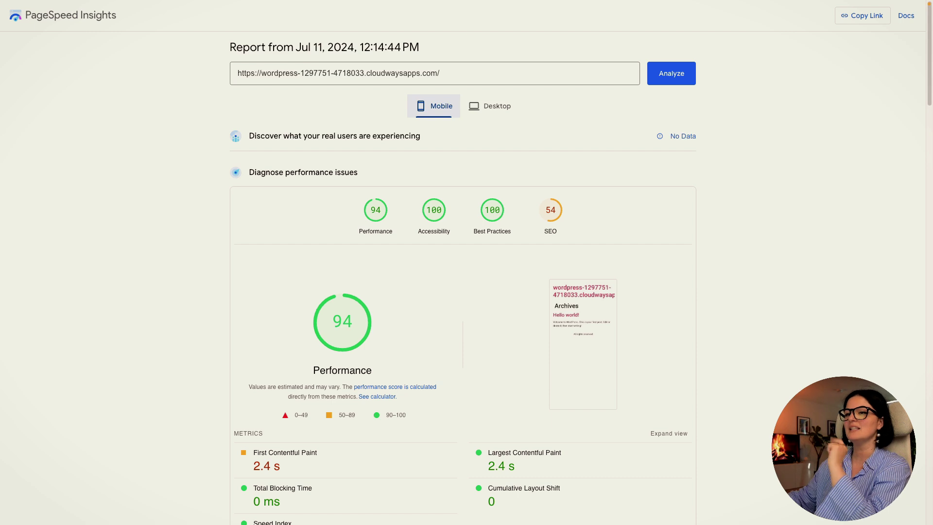
Step: Return to the Elementor editor and add a container to the blank page
{"action": "mouse_move", "coordinate": [2, 301]}
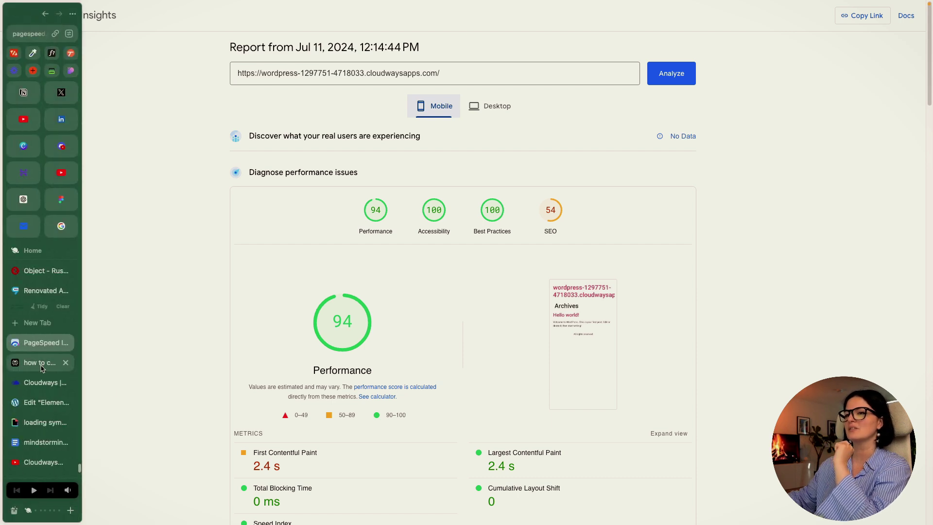
{"action": "left_click", "coordinate": [36, 401]}
{"action": "left_click_drag", "start_coordinate": [39, 160], "coordinate": [379, 179]}
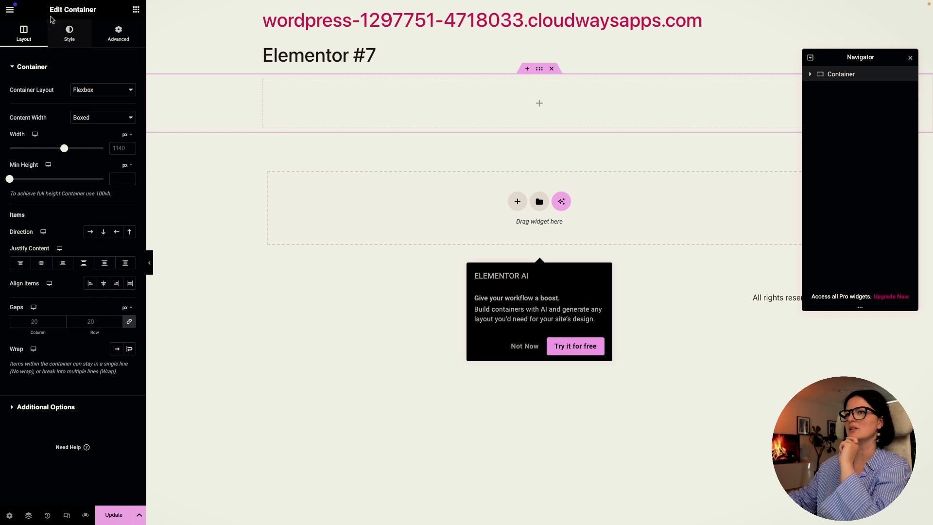
Step: Add a Heading widget to the empty container and show its style settings
{"action": "left_click", "coordinate": [136, 10]}
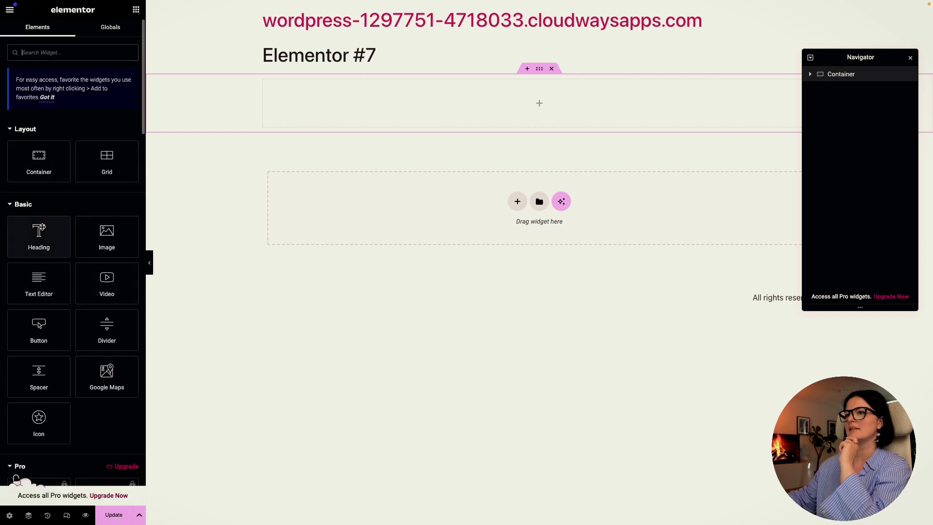
{"action": "left_click", "coordinate": [41, 236]}
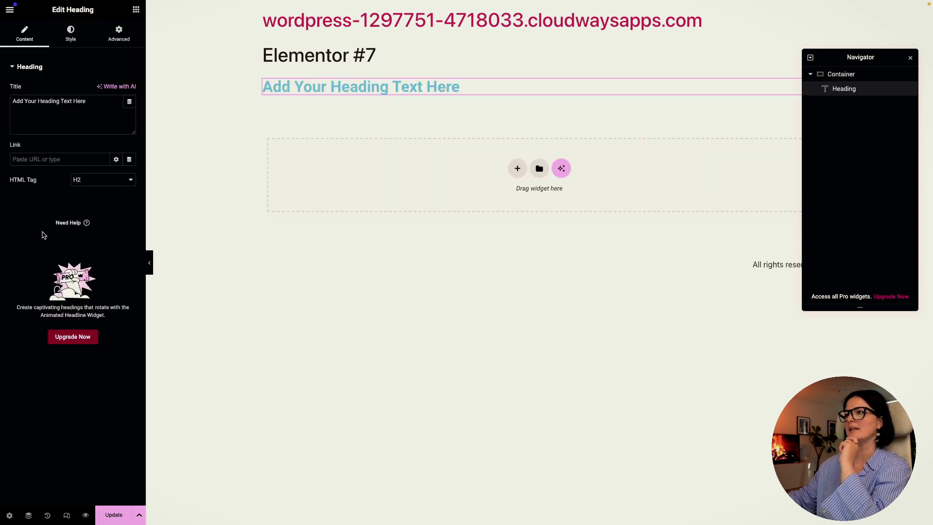
{"action": "left_click", "coordinate": [70, 32]}
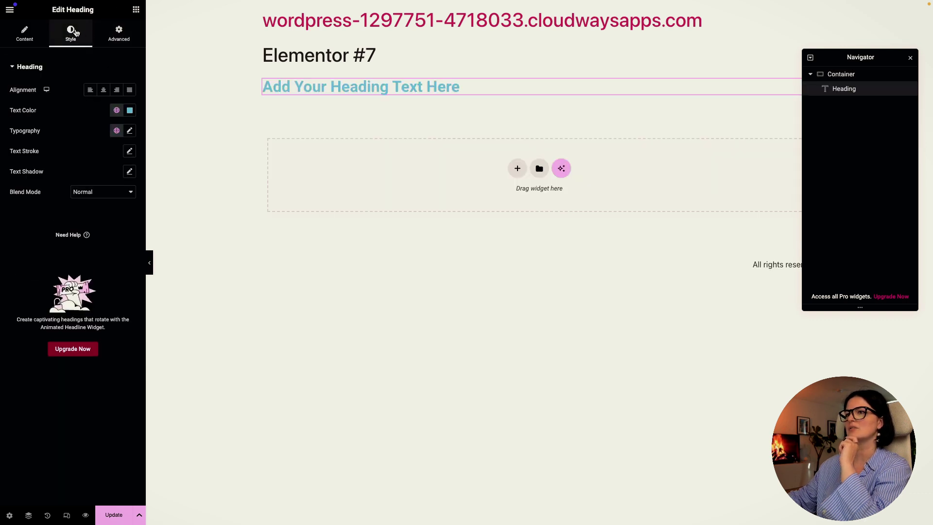
Step: Add an Image widget below the heading and upload Group 633251.png from the Downloads folder as its image
{"action": "left_click", "coordinate": [136, 9]}
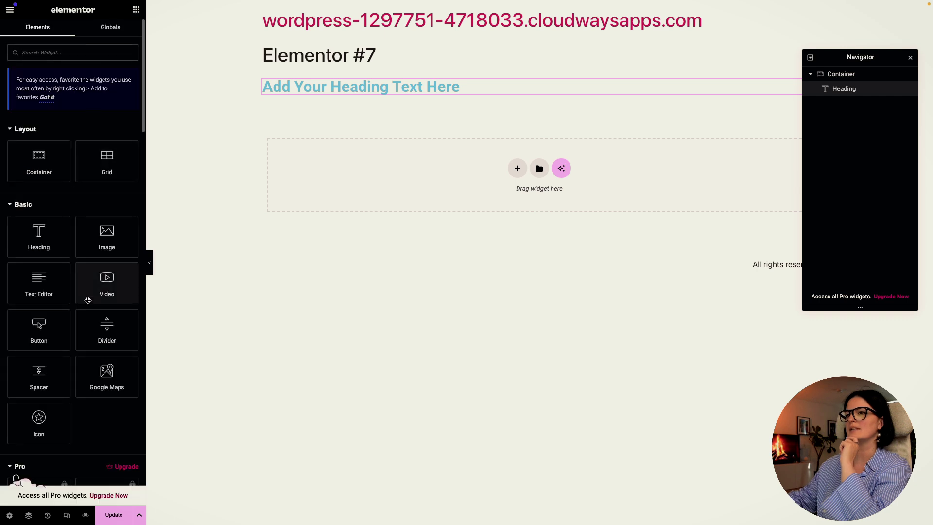
{"action": "left_click", "coordinate": [107, 237]}
{"action": "left_click", "coordinate": [73, 122]}
{"action": "left_click", "coordinate": [516, 239]}
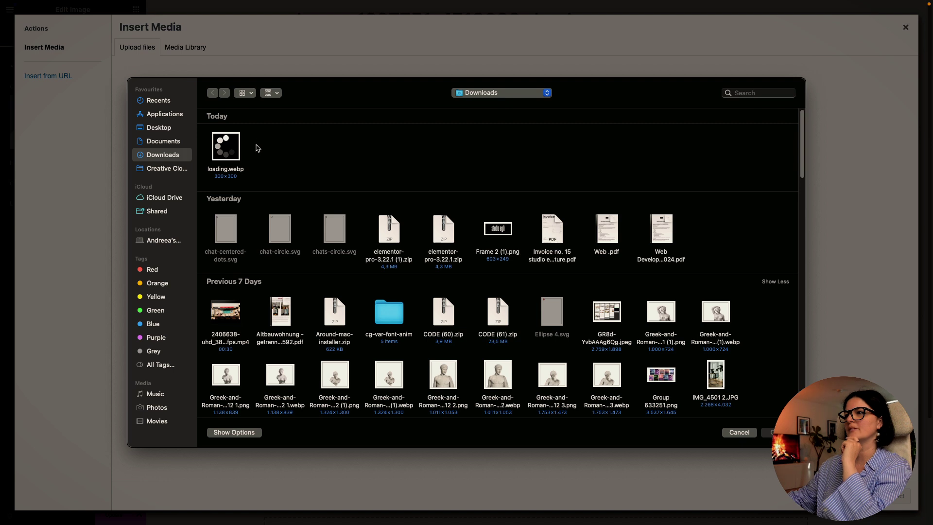
{"action": "double_click", "coordinate": [665, 377]}
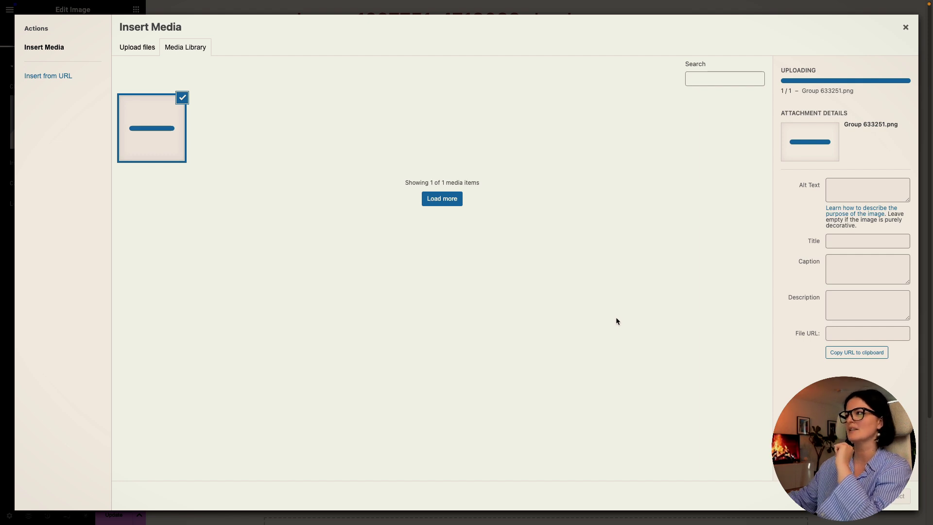
{"action": "key", "text": "Escape"}
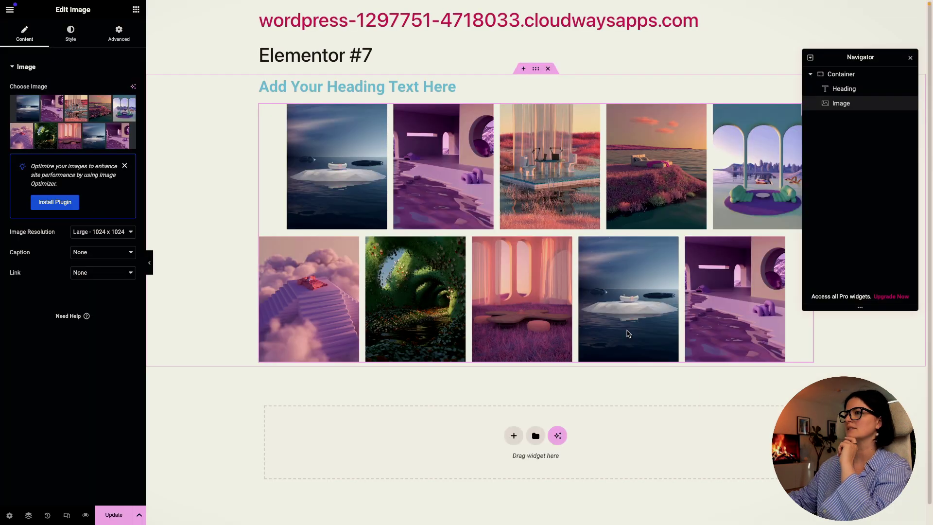
Step: Add a Text Editor widget and a Video widget below the image, and update the page
{"action": "left_click", "coordinate": [136, 9]}
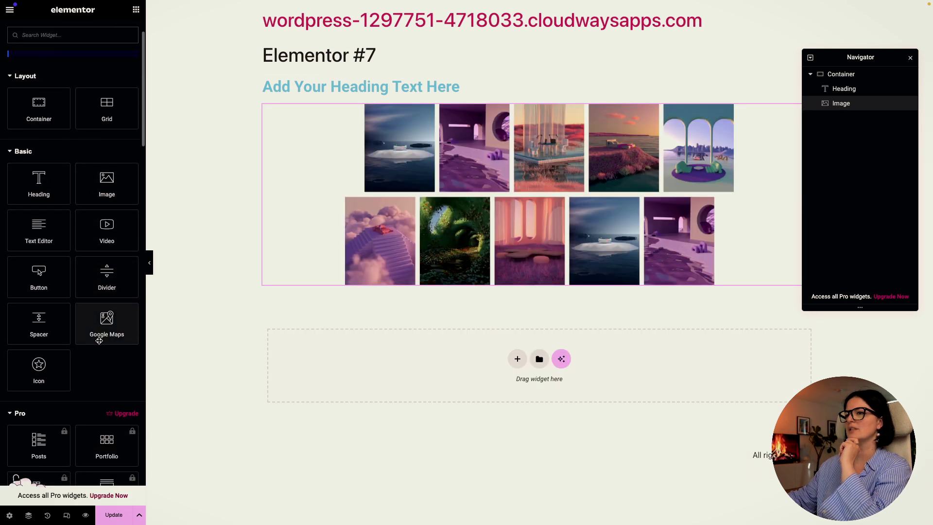
{"action": "scroll", "coordinate": [100, 340], "scroll_direction": "down", "scroll_amount": 2}
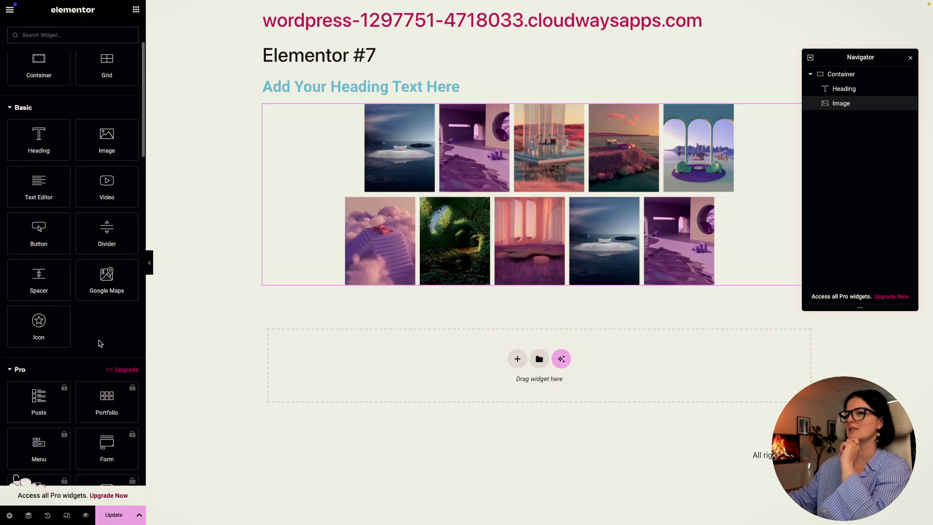
{"action": "left_click", "coordinate": [48, 191]}
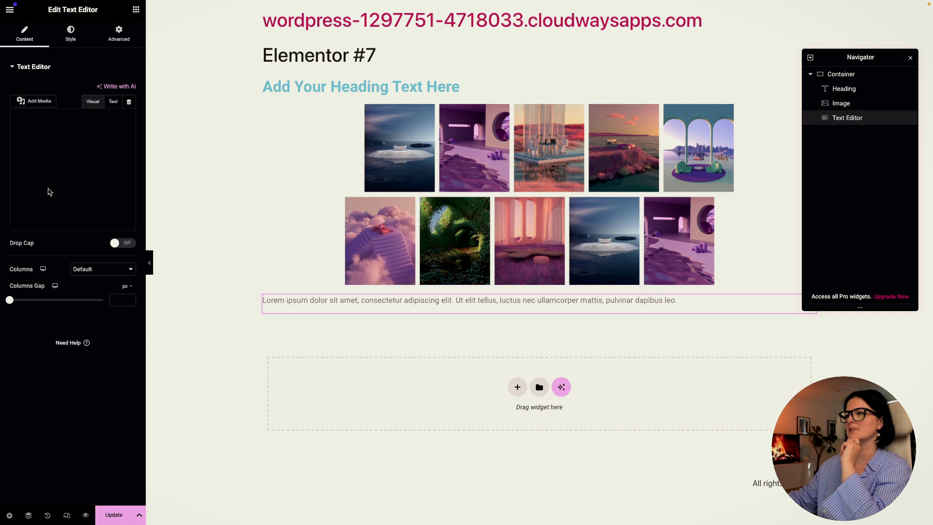
{"action": "left_click", "coordinate": [136, 6]}
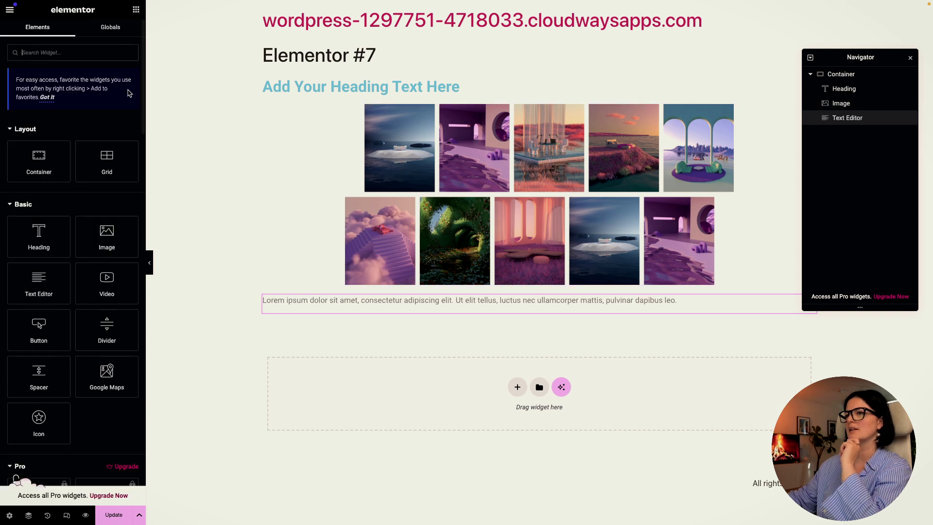
{"action": "left_click", "coordinate": [113, 295]}
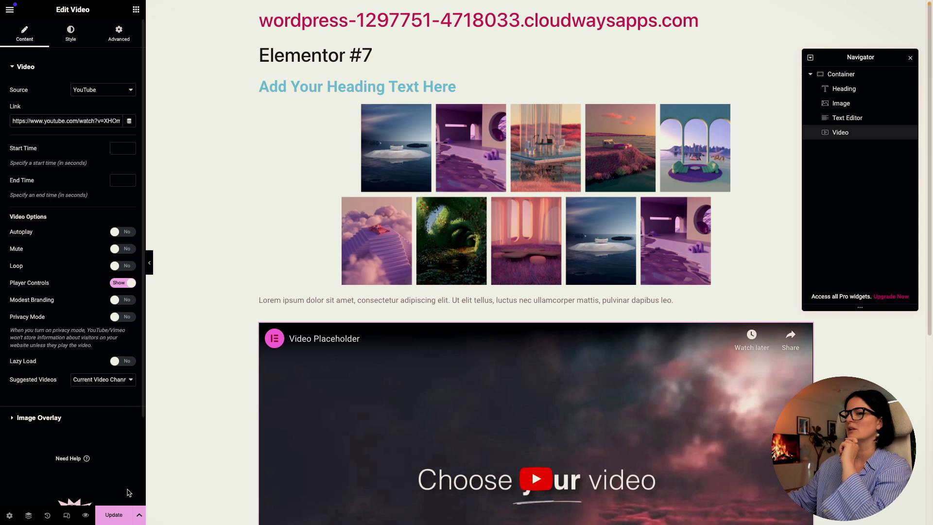
{"action": "left_click", "coordinate": [113, 515]}
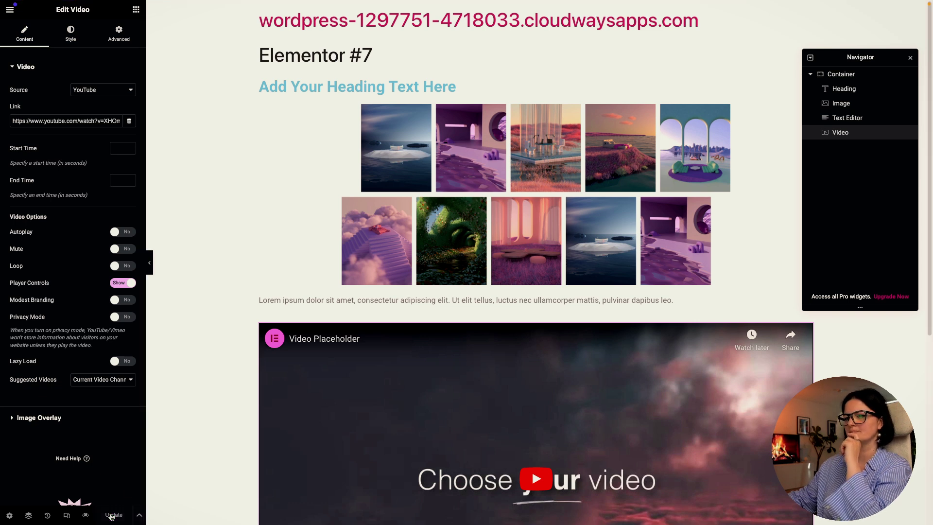
{"action": "mouse_move", "coordinate": [2, 418]}
{"action": "left_click", "coordinate": [44, 342]}
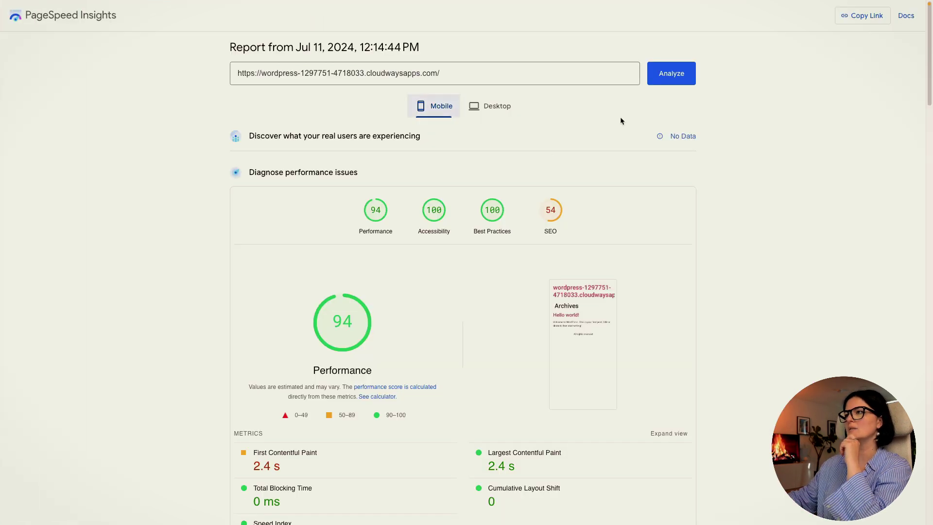
{"action": "left_click", "coordinate": [671, 76]}
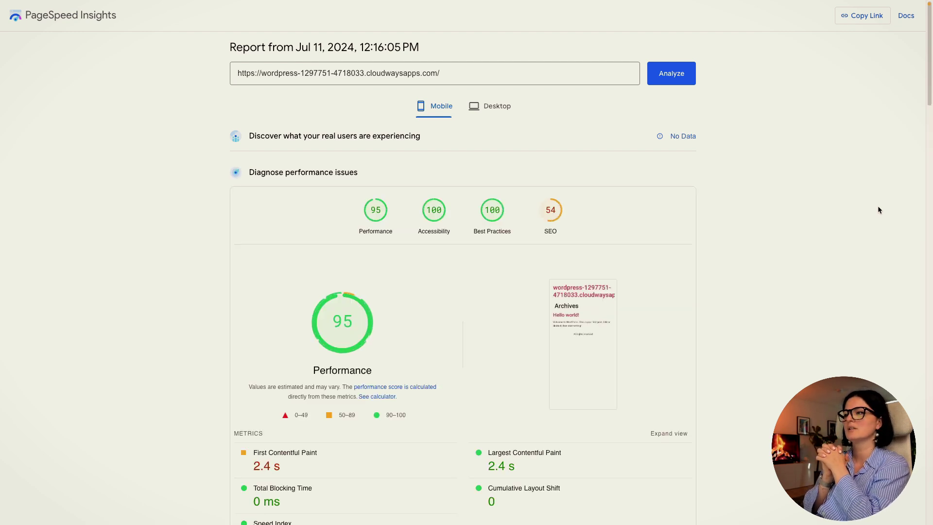
{"action": "left_click", "coordinate": [508, 109]}
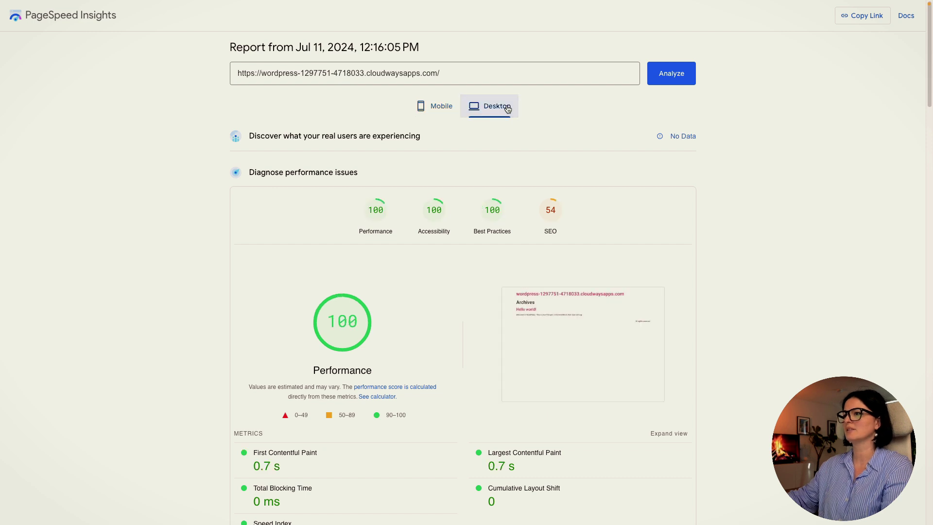
{"action": "left_click", "coordinate": [432, 114]}
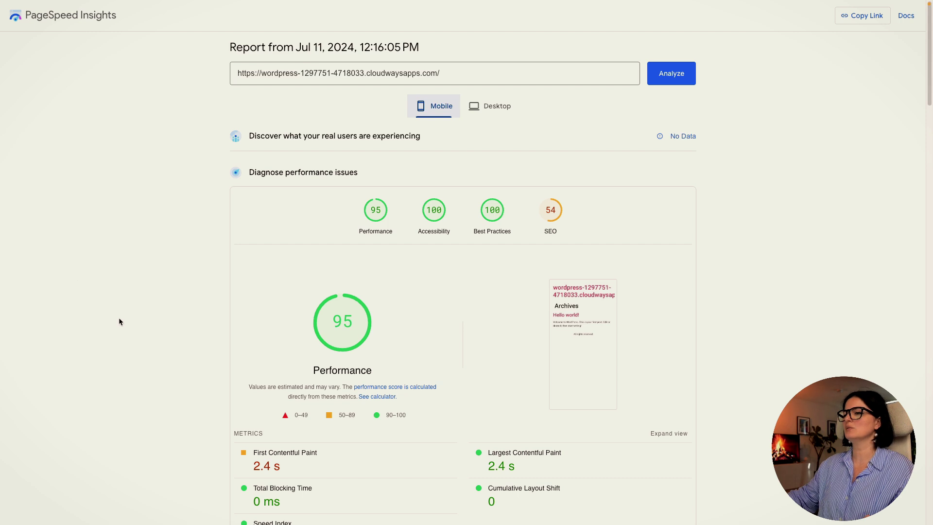
{"action": "scroll", "coordinate": [120, 321], "scroll_direction": "down", "scroll_amount": 5}
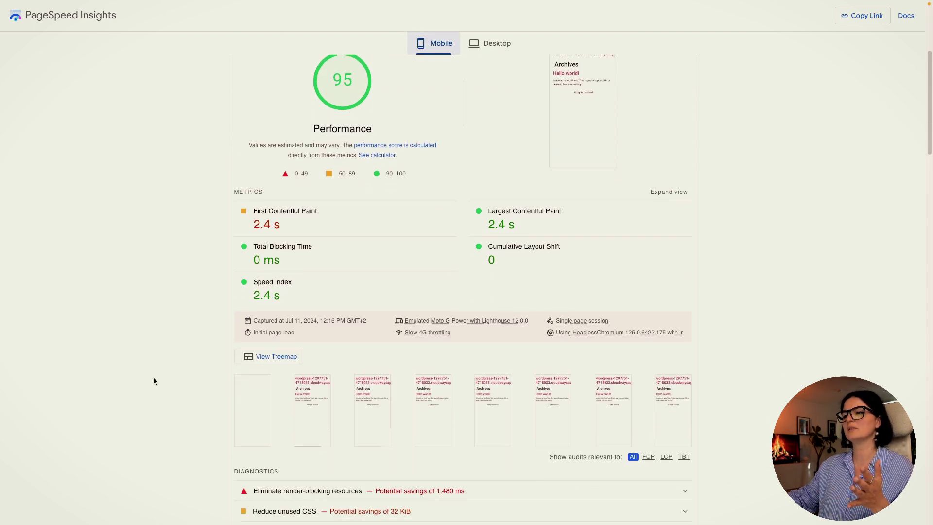
{"action": "scroll", "coordinate": [154, 381], "scroll_direction": "down", "scroll_amount": 3}
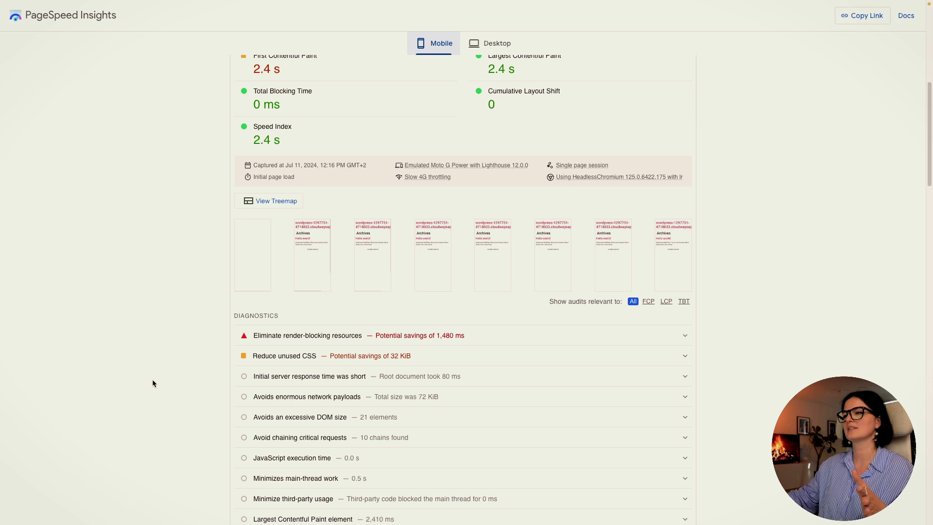
{"action": "scroll", "coordinate": [153, 380], "scroll_direction": "up", "scroll_amount": 8}
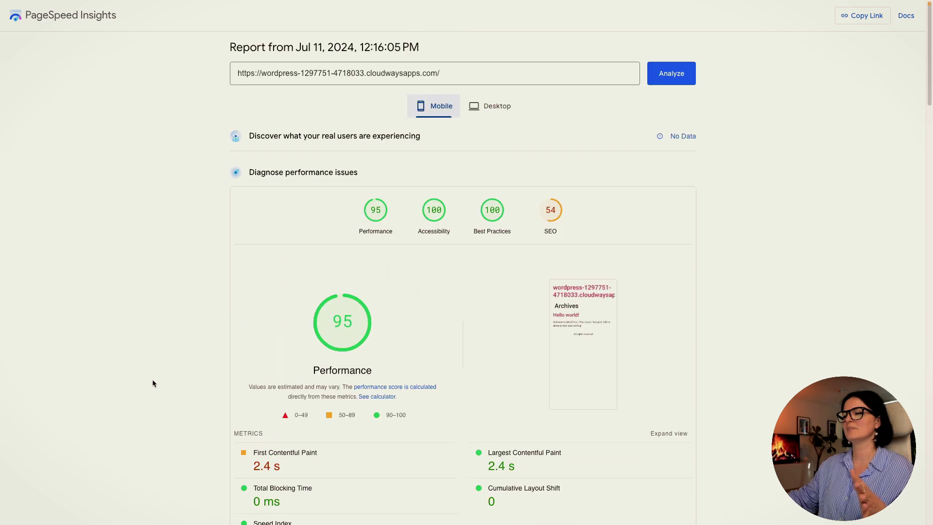